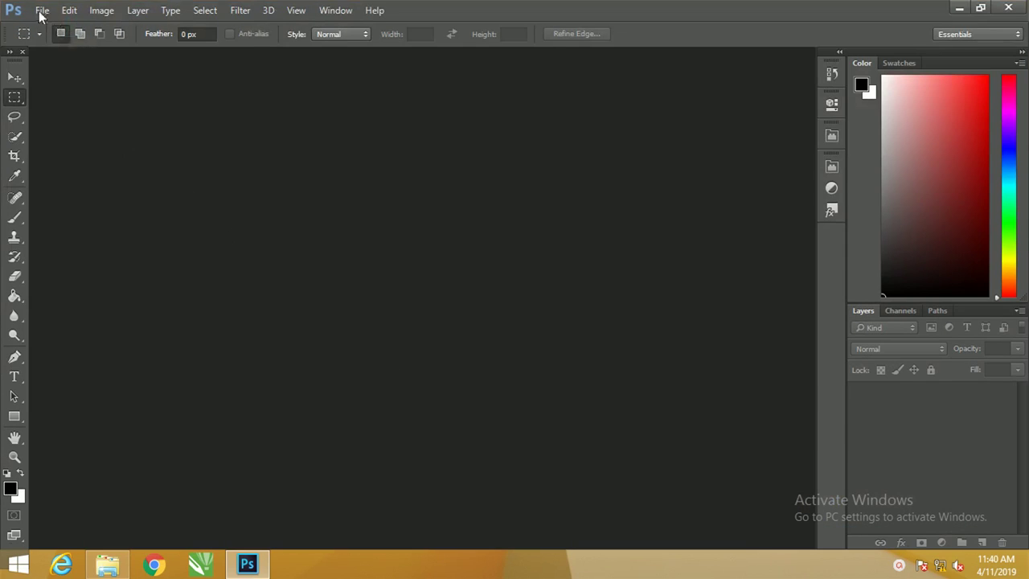
Open the deck photo 3d0f130e5e1e71840ab37ad9b58cea8f from New Volume (D:)
left_click(42, 10)
left_click(63, 41)
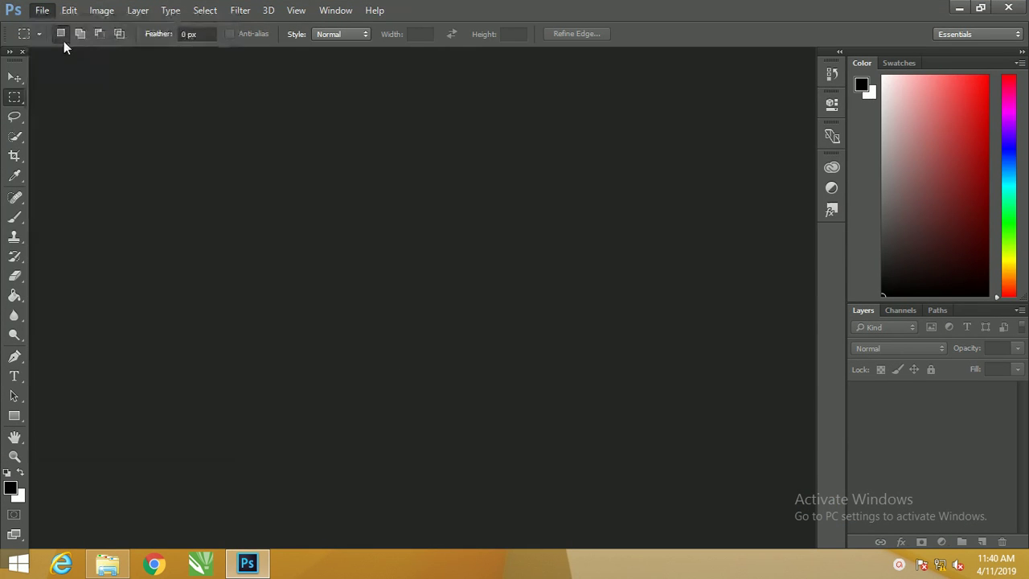
left_click(42, 10)
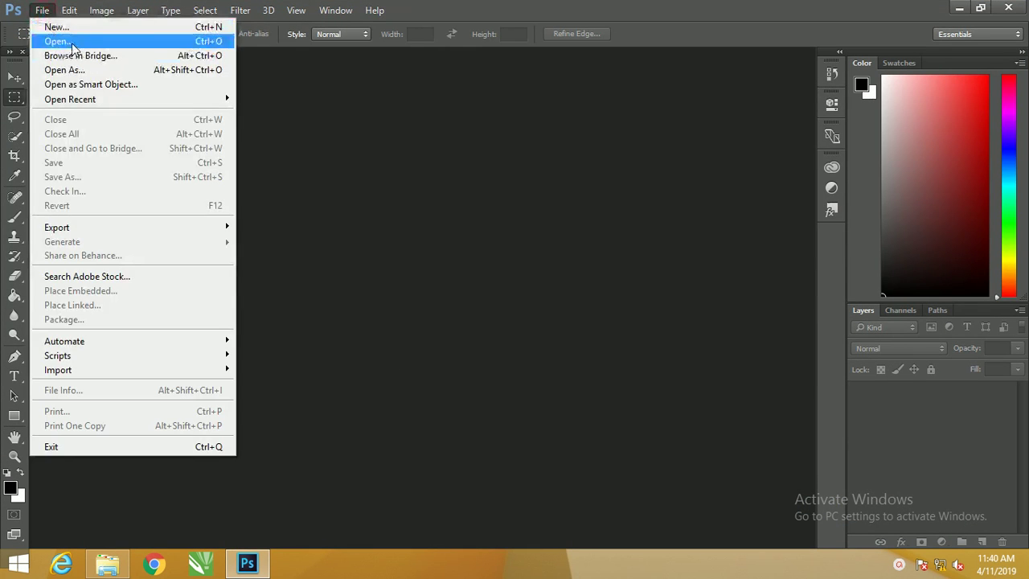
left_click(72, 45)
left_click(512, 253)
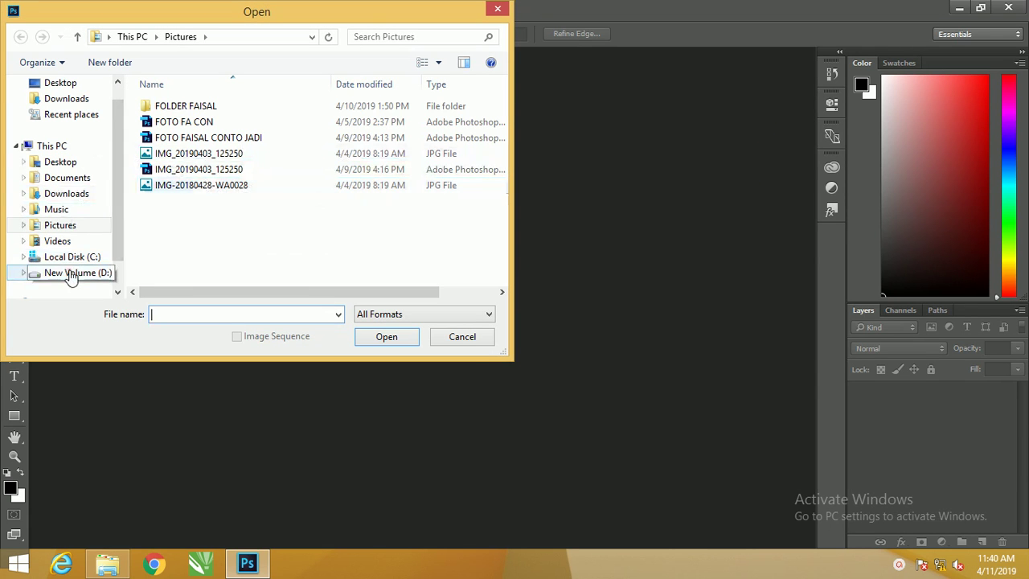
left_click(71, 274)
left_click(283, 202)
scroll(283, 205, "down", 3)
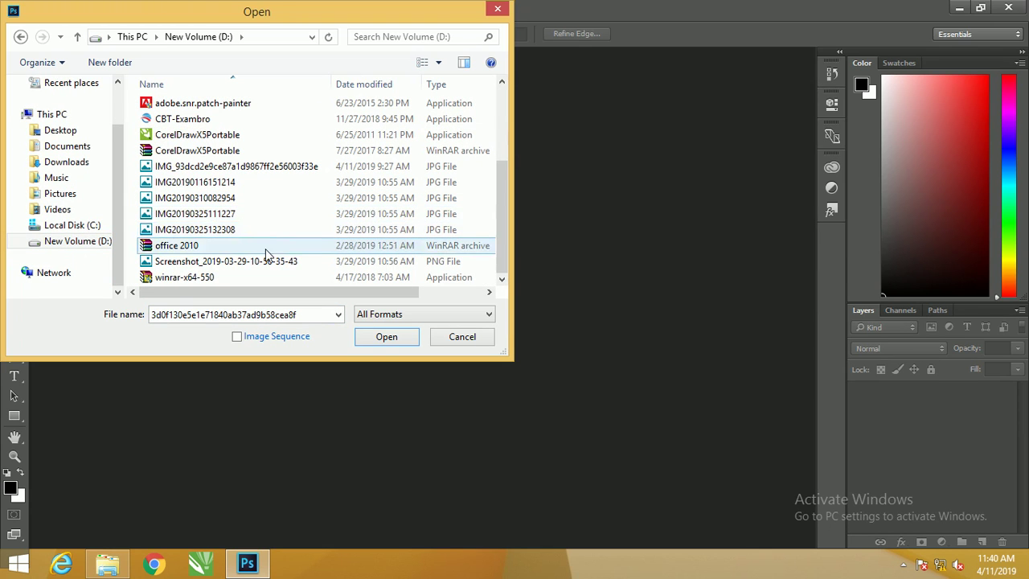
scroll(271, 219, "up", 3)
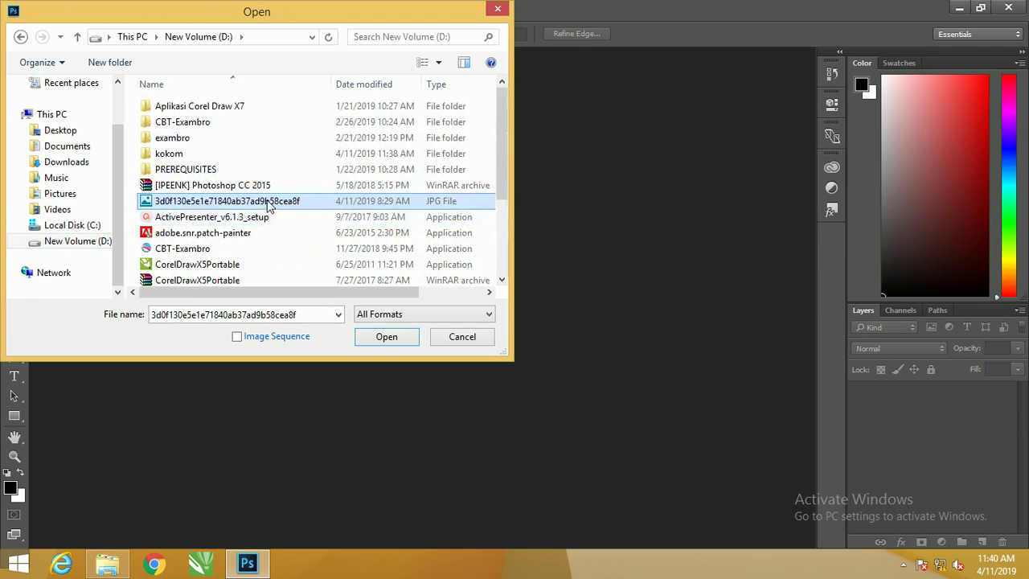
left_click(386, 337)
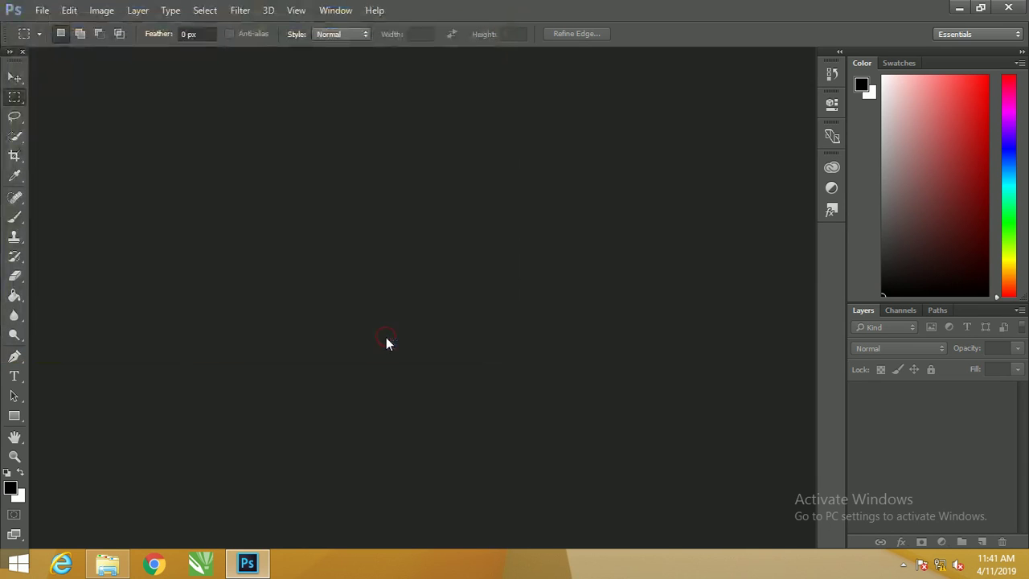
Open the portrait photo IMG_93dcd2e9ce87a1d9867ff2e56003f33e from New Volume (D:)
left_click(42, 10)
left_click(48, 38)
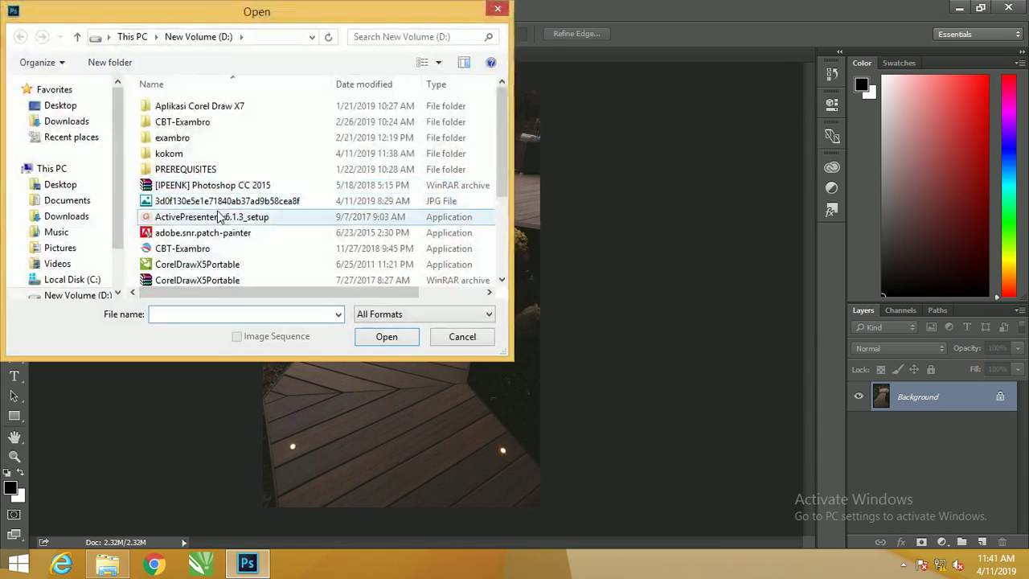
left_click(218, 213)
scroll(217, 214, "down", 3)
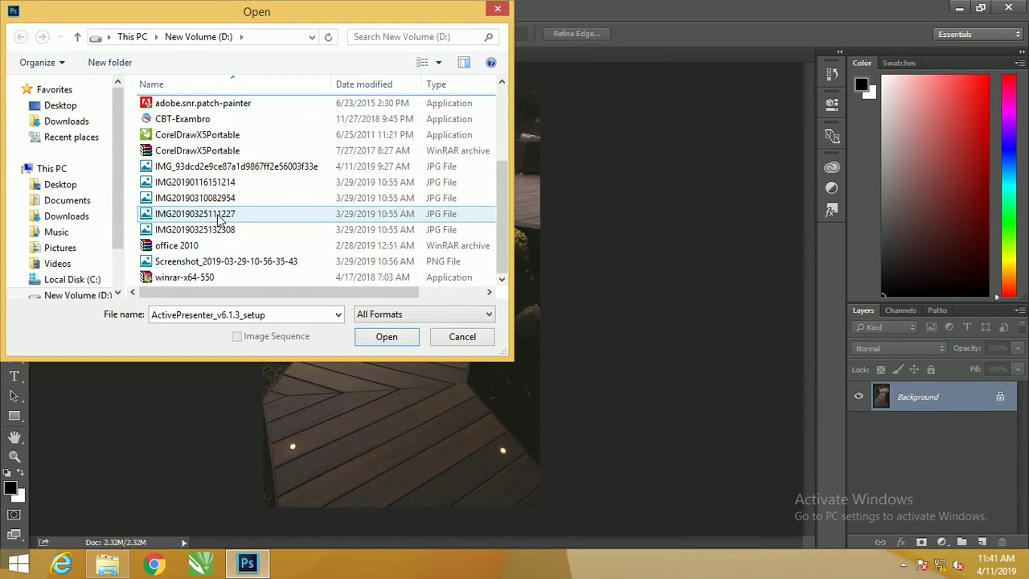
left_click(231, 166)
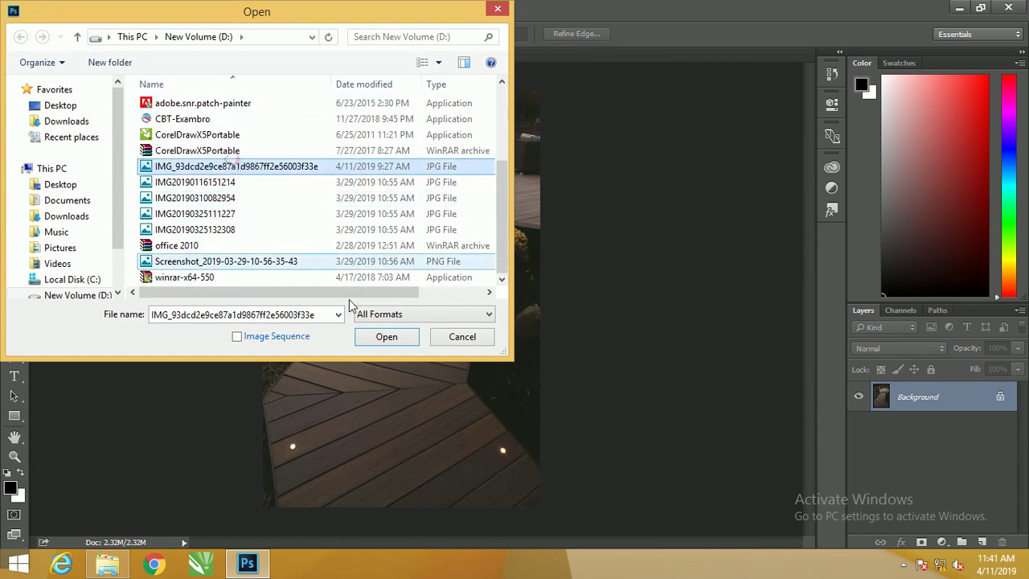
left_click(370, 341)
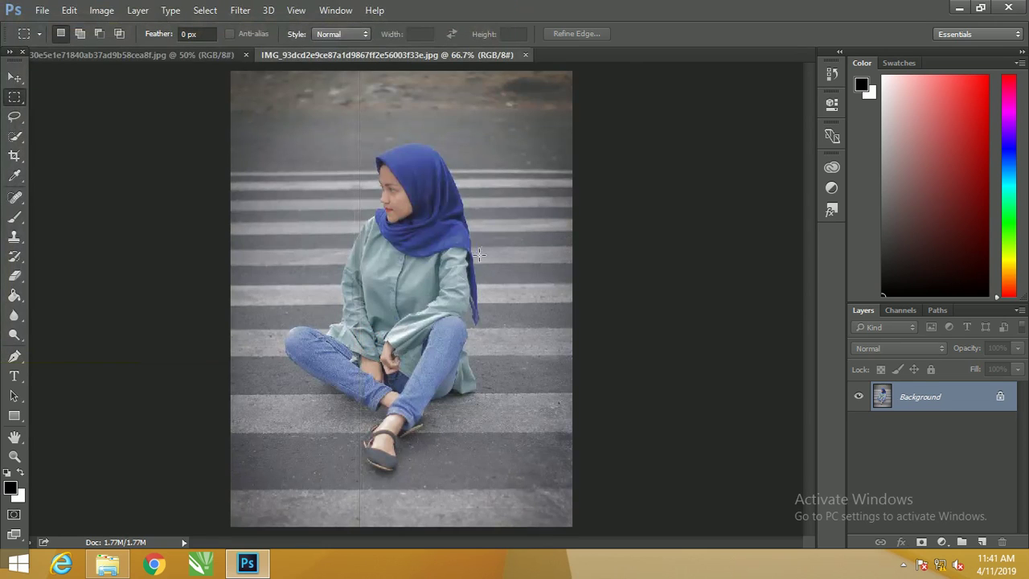
Select the seated woman with the Quick Selection tool, including her shoes, and subtract the stray crosswalk areas from the selection
key("ctrl+plus")
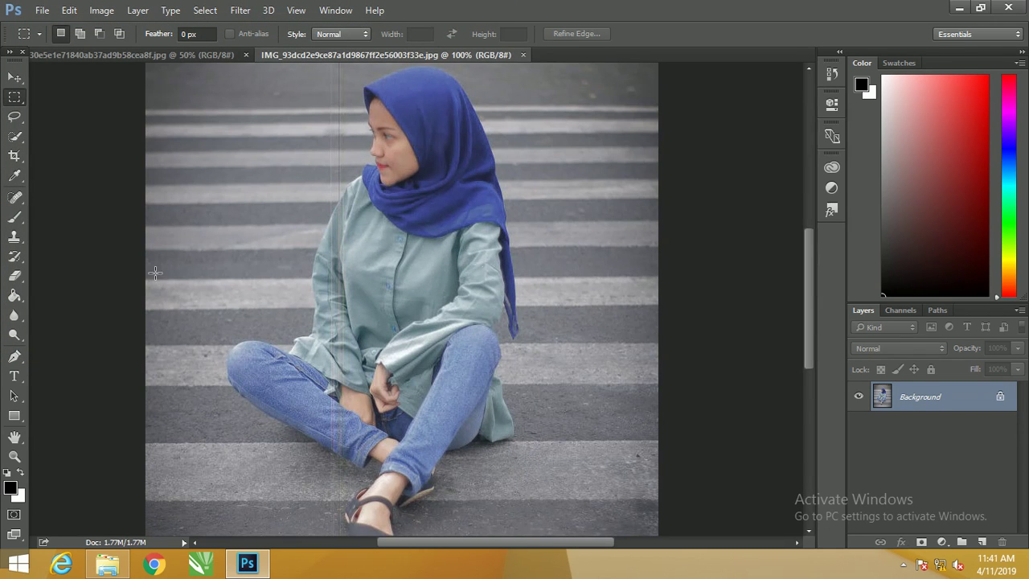
left_click(14, 136)
left_click(402, 305)
mouse_move(394, 95)
left_mouse_down()
mouse_move(402, 177)
mouse_move(400, 86)
mouse_move(474, 225)
mouse_move(402, 450)
mouse_move(282, 386)
mouse_move(332, 283)
mouse_move(326, 230)
mouse_move(341, 235)
left_mouse_up()
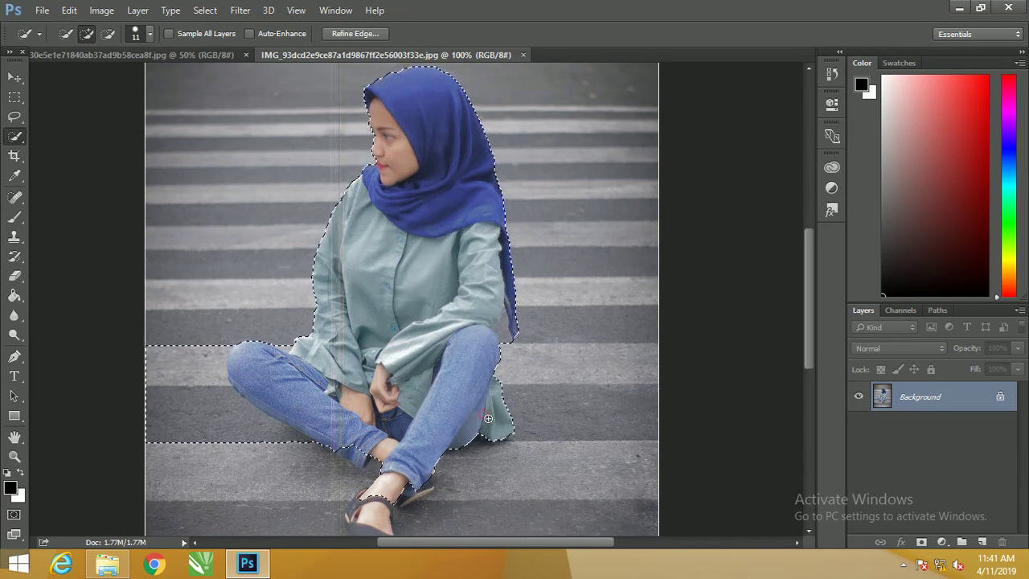
scroll(371, 468, "down", 2)
mouse_move(372, 468)
left_mouse_down()
mouse_move(388, 515)
mouse_move(414, 454)
mouse_move(359, 405)
mouse_move(265, 410)
mouse_move(226, 382)
mouse_move(249, 410)
mouse_move(309, 290)
left_mouse_up()
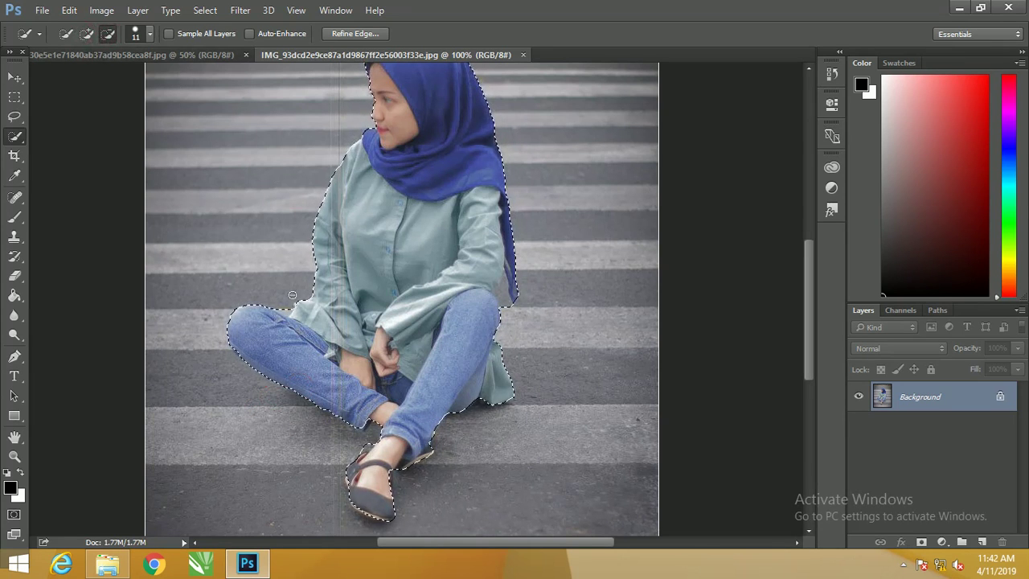
Hide the crosswalk around the selected woman by adding a layer mask to the portrait layer
key("v")
key("ctrl+minus")
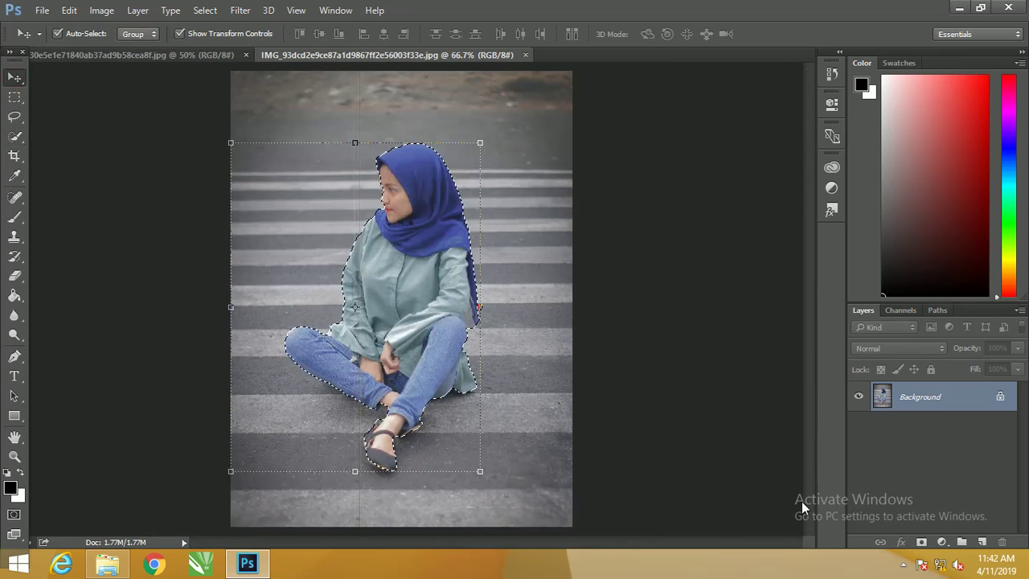
key("ctrl")
left_click(922, 543)
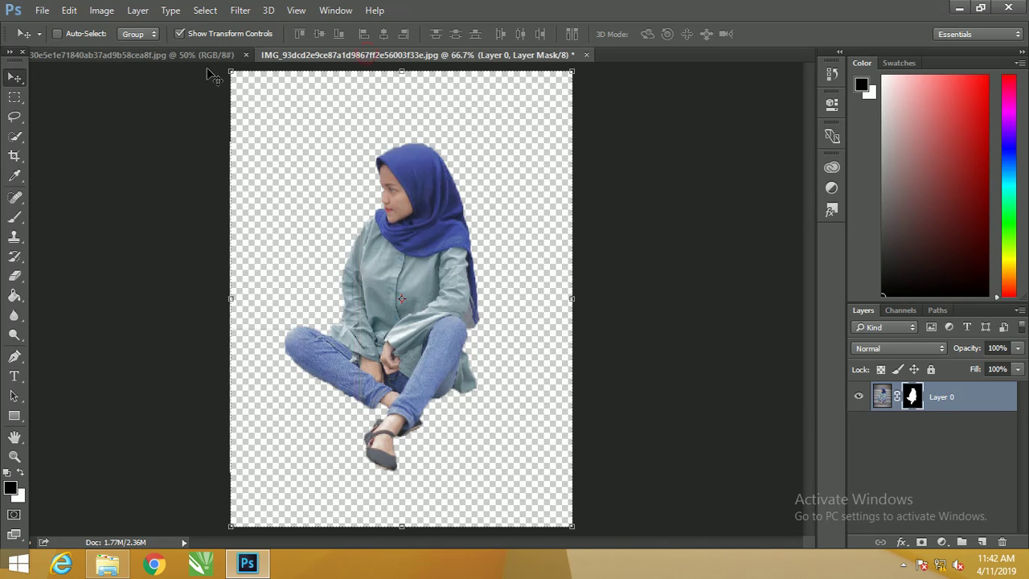
Bring the deck photo into the portrait document, position it to cover the canvas, and place its layer below the woman's layer
left_click(154, 53)
left_click_drag(351, 217, 381, 271)
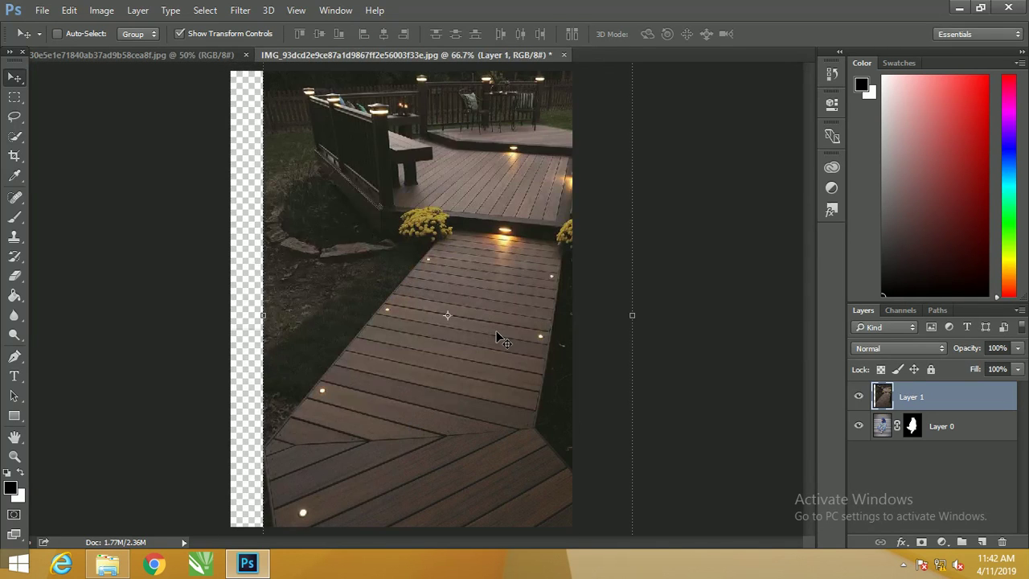
key("ctrl+minus")
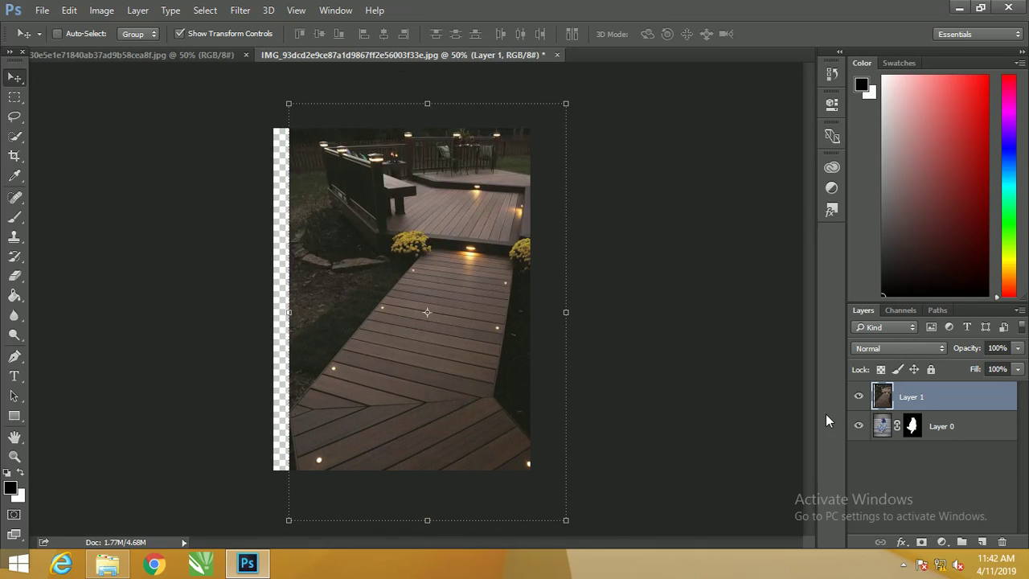
left_click_drag(424, 341, 408, 344)
left_click_drag(909, 397, 914, 453)
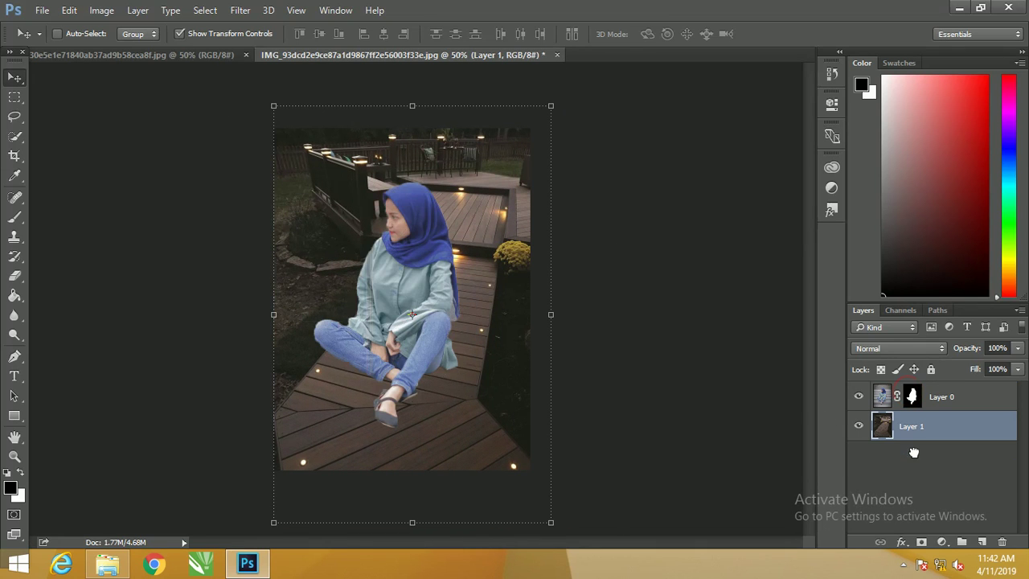
Scale the woman's layer to about 68%, position her on the wooden walkway, apply the transformation, and turn off the transform controls
left_click(882, 400)
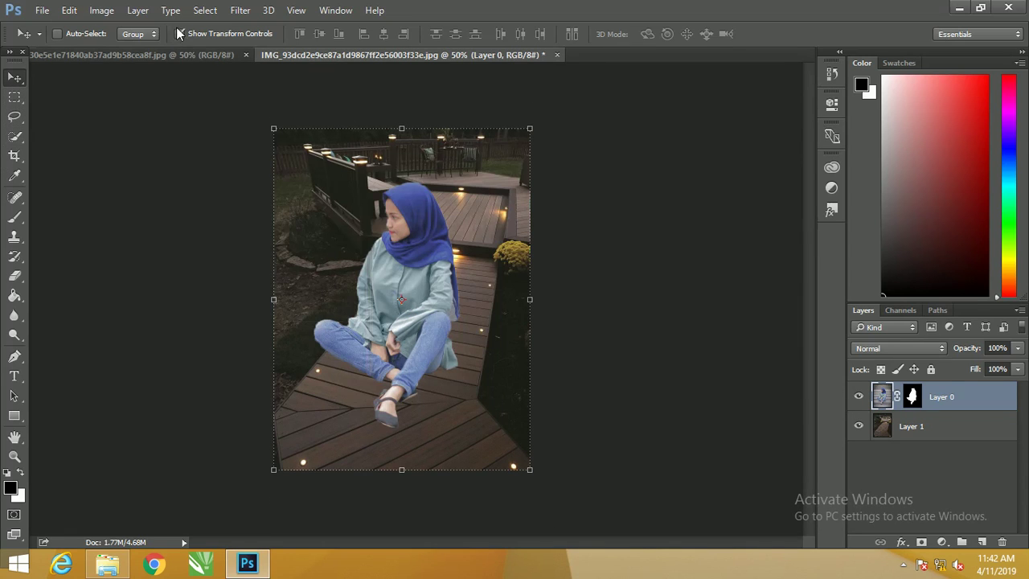
left_click_drag(529, 468, 459, 368)
left_click_drag(370, 296, 410, 359)
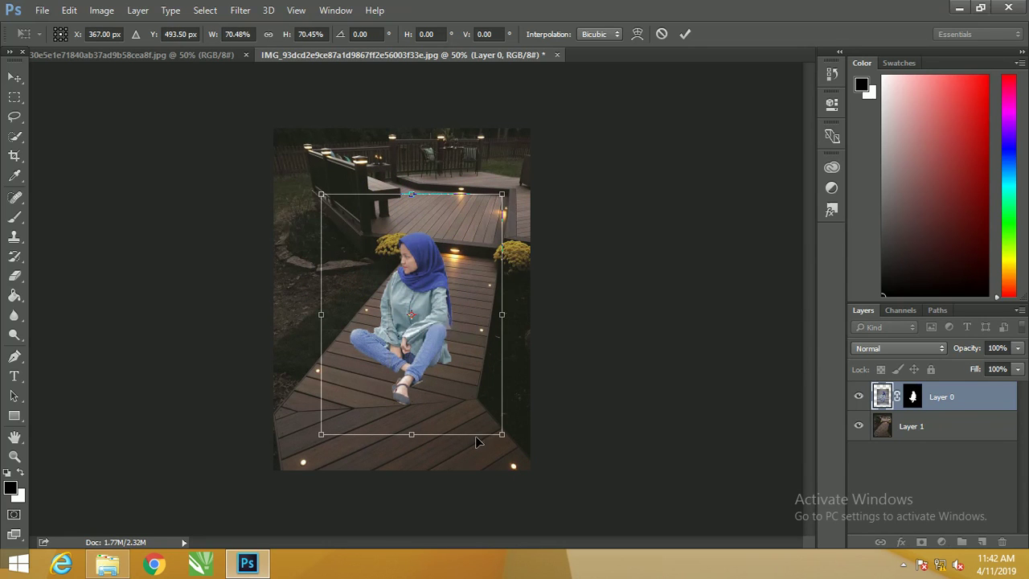
left_click_drag(504, 435, 496, 427)
left_click_drag(414, 342, 419, 345)
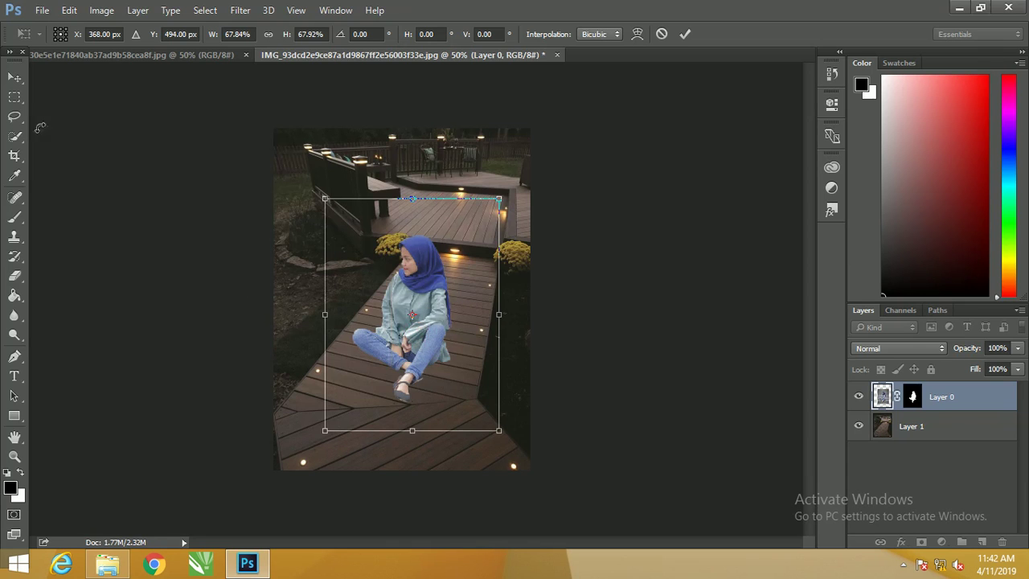
left_click(15, 78)
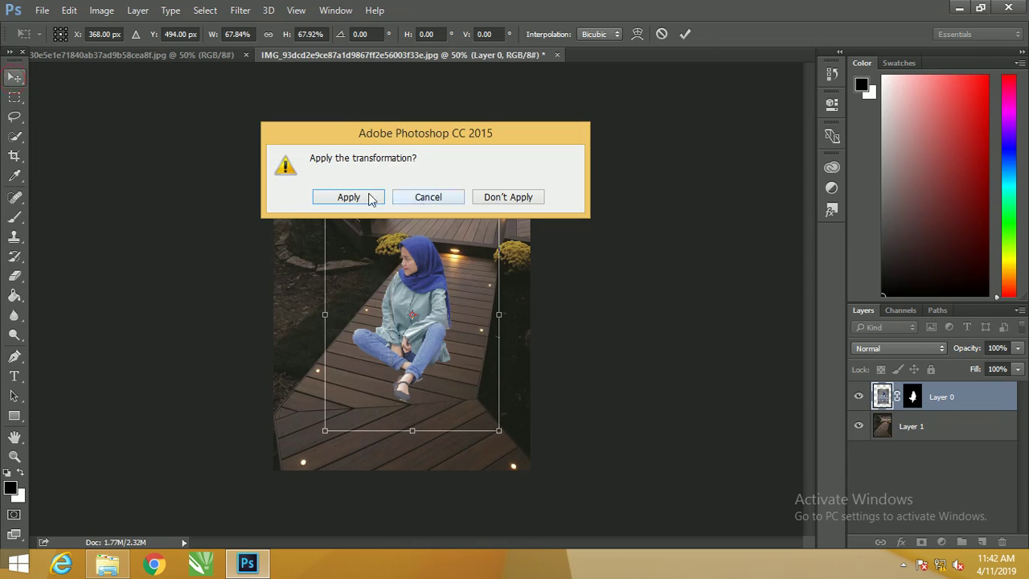
left_click(370, 199)
left_click(179, 34)
Add a Hue/Saturation adjustment clipped to the woman's layer, lowering its saturation and setting lightness to about -18
left_click(941, 542)
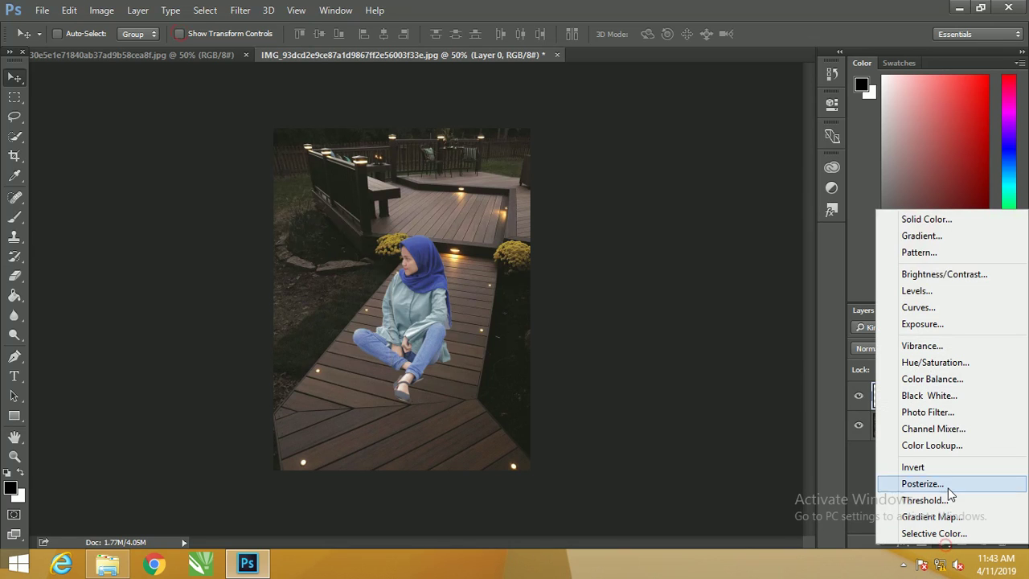
left_click(936, 366)
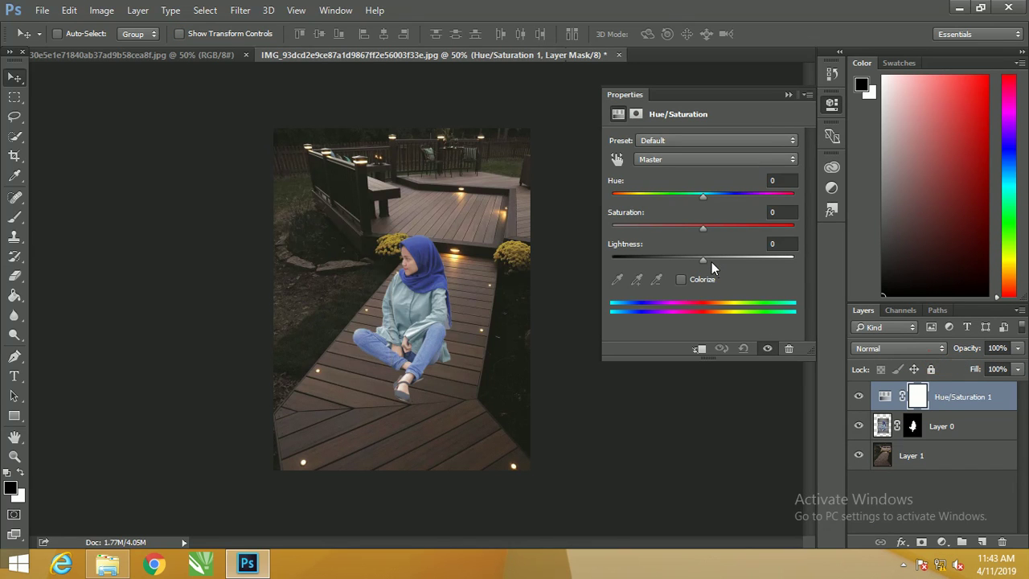
mouse_move(704, 261)
left_mouse_down()
mouse_move(683, 262)
mouse_move(706, 260)
left_mouse_up()
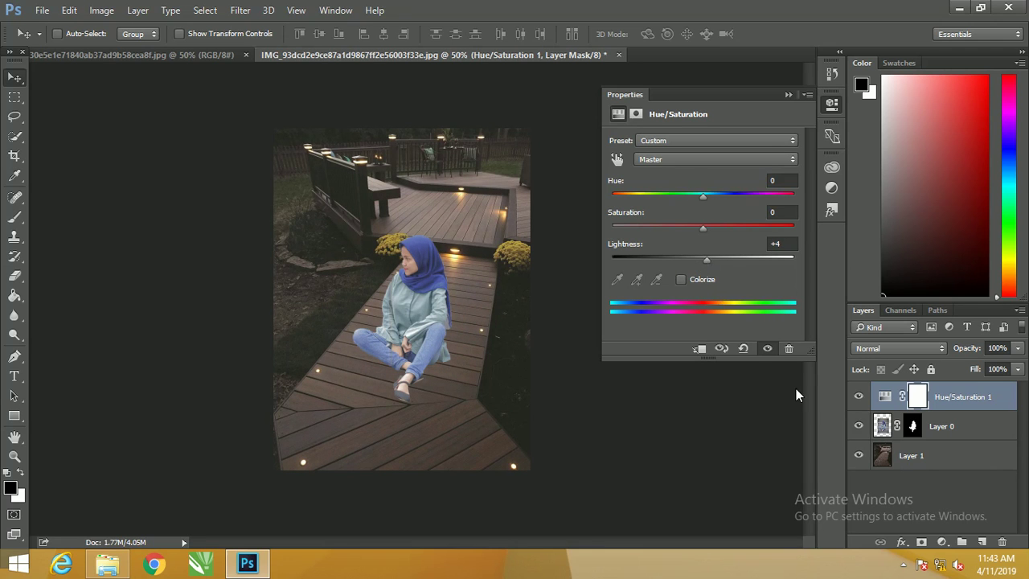
left_click(700, 349)
left_click_drag(702, 264, 686, 265)
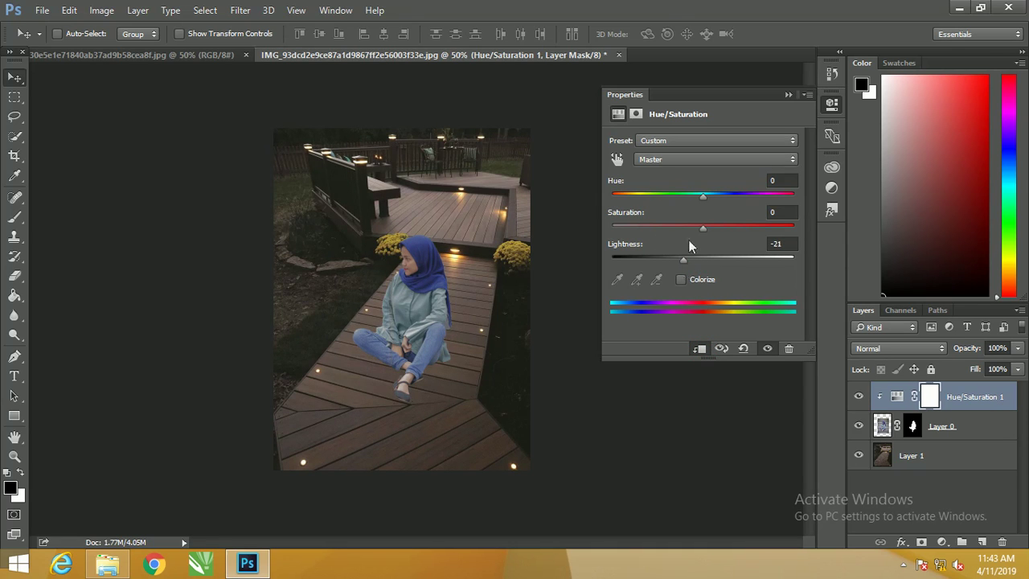
left_click_drag(703, 226, 686, 263)
Add a Hue/Saturation adjustment clipped to the deck layer, with saturation -2 and lightness +1
left_click(913, 455)
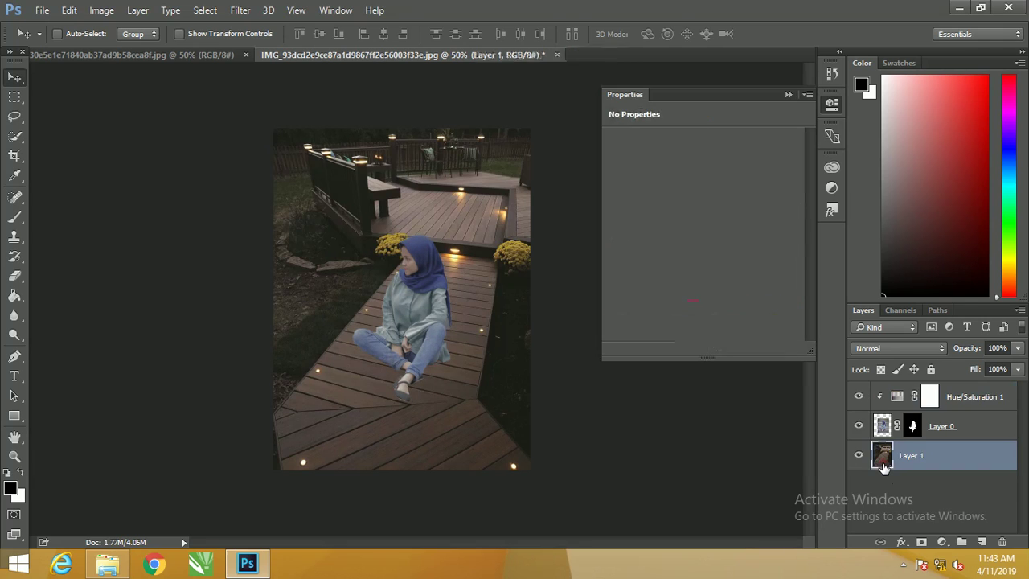
left_click(942, 542)
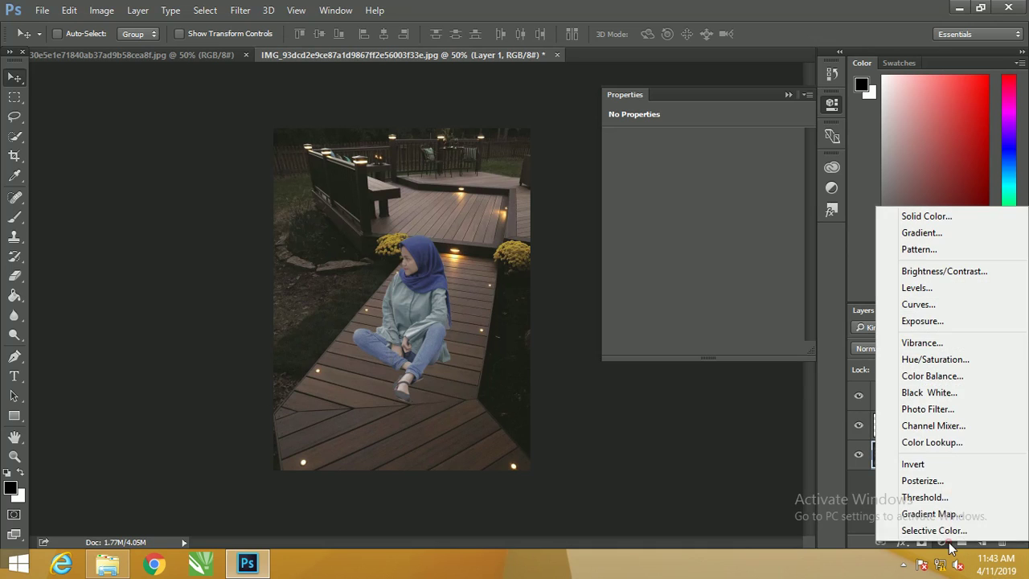
left_click(935, 359)
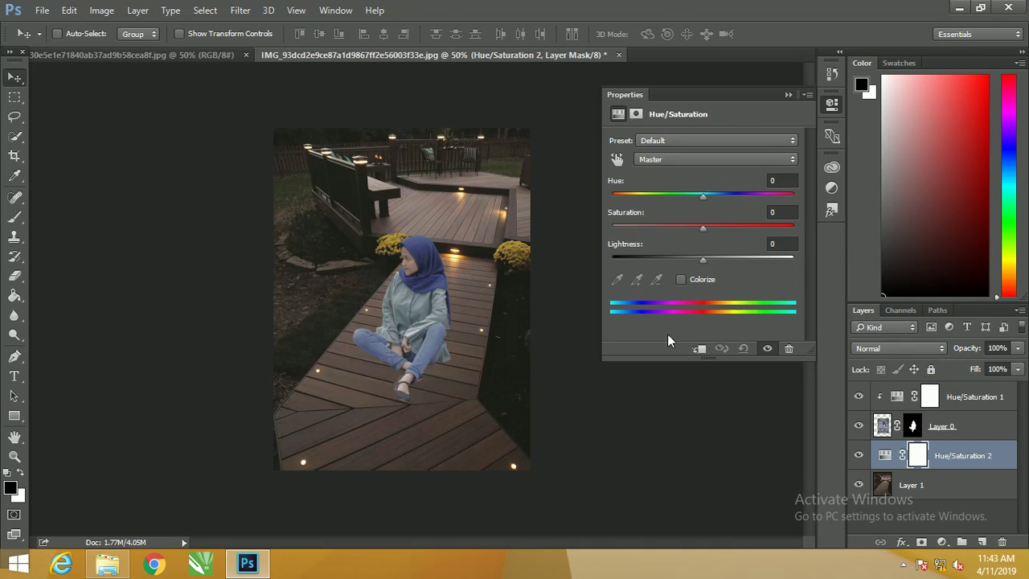
left_click(699, 348)
mouse_move(703, 261)
left_mouse_down()
mouse_move(685, 265)
mouse_move(714, 263)
mouse_move(706, 274)
mouse_move(693, 269)
mouse_move(704, 270)
left_mouse_up()
mouse_move(705, 234)
left_mouse_down()
mouse_move(690, 231)
mouse_move(732, 231)
mouse_move(701, 231)
left_mouse_up()
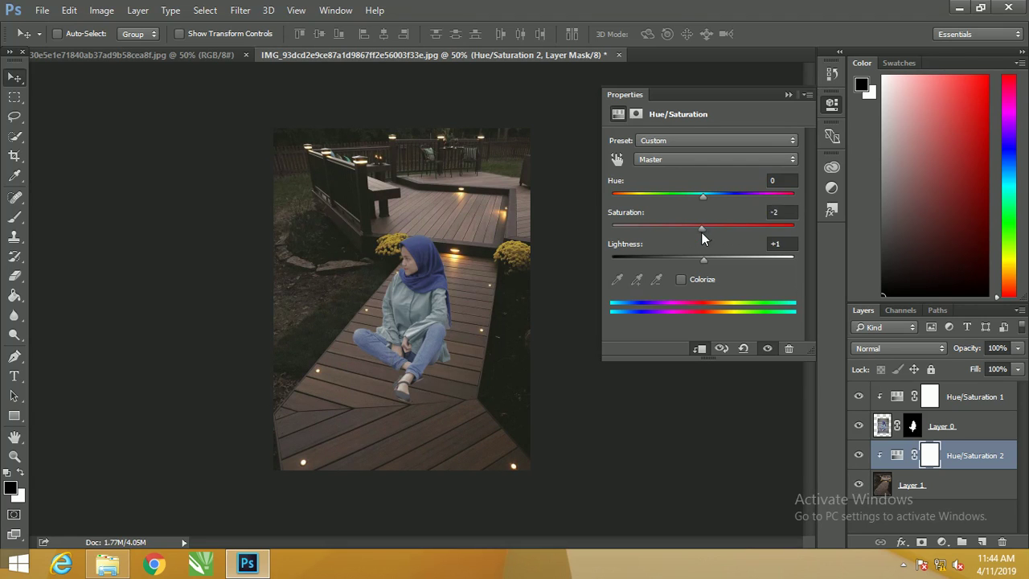
Set the saturation of the woman's Hue/Saturation adjustment to -10 and collapse its properties
left_click(899, 405)
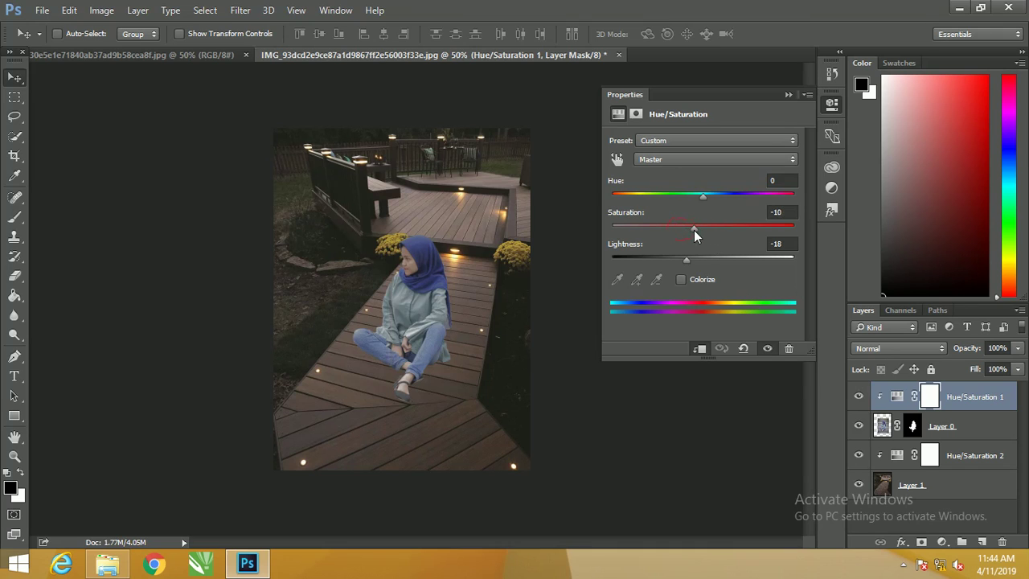
left_click(789, 95)
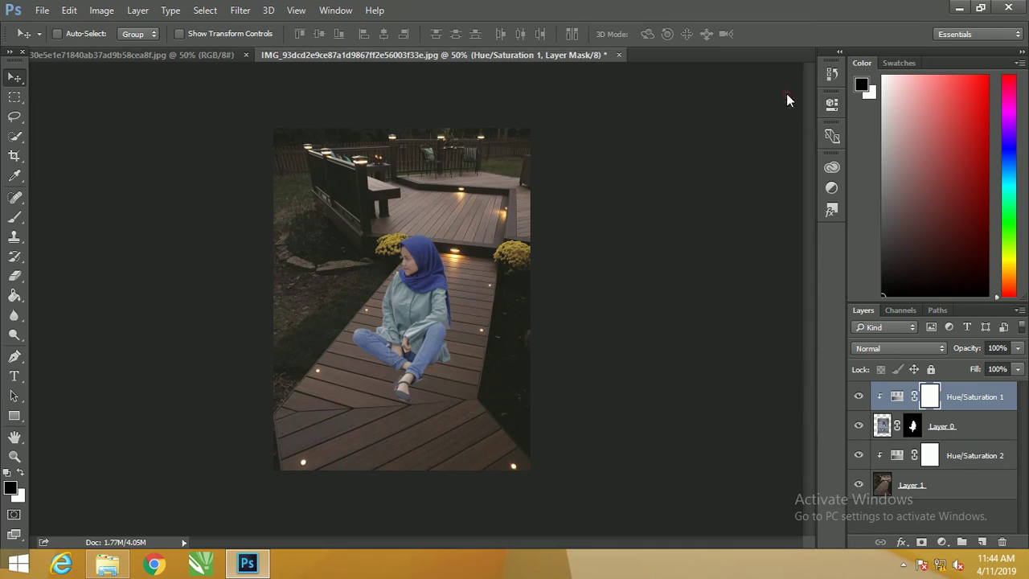
Add a Curves adjustment clipped to the deck layer and lower the midtones of the RGB curve slightly
left_click(884, 495)
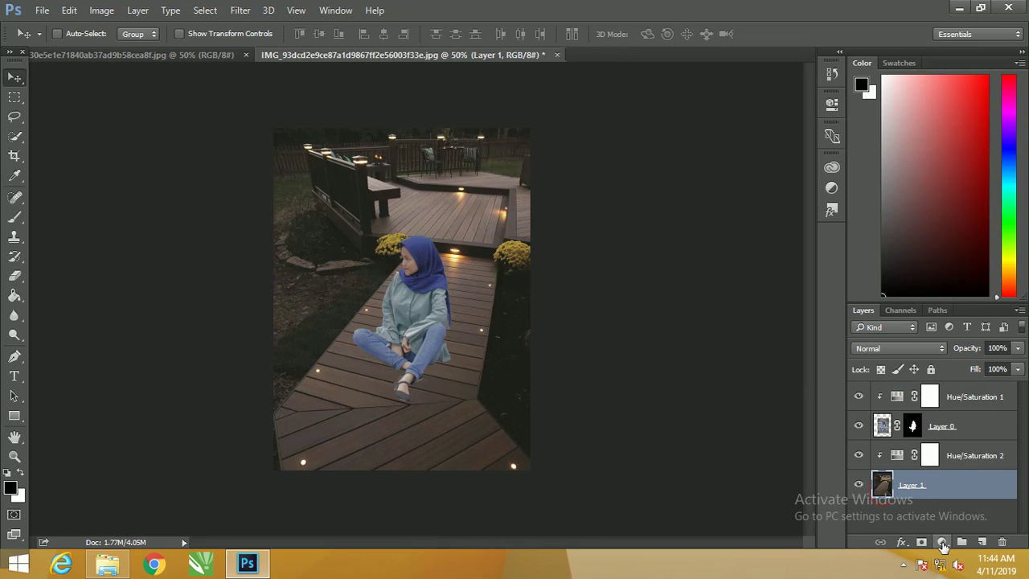
left_click(943, 546)
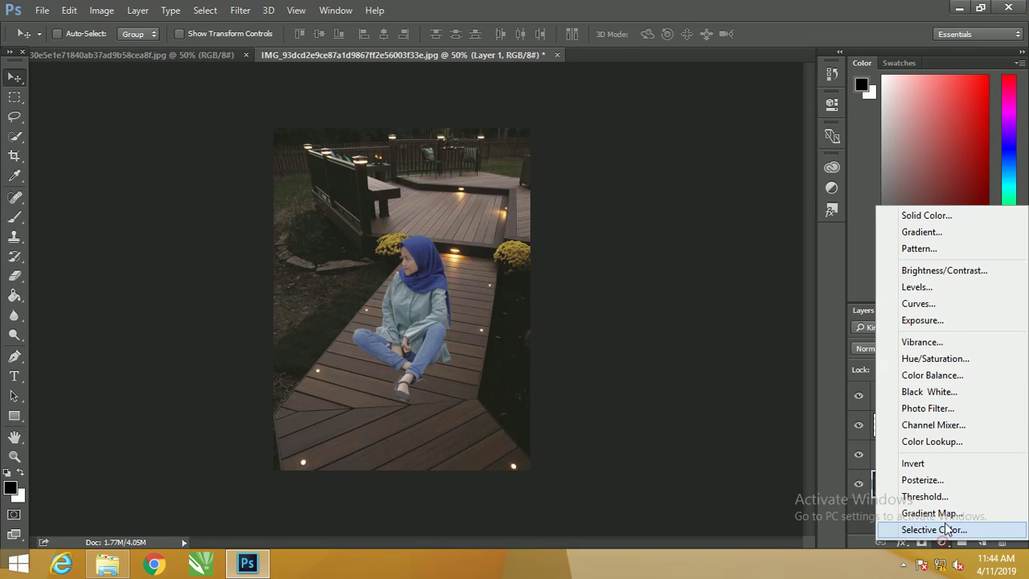
left_click(935, 311)
mouse_move(699, 268)
left_mouse_down()
mouse_move(705, 275)
mouse_move(690, 259)
mouse_move(706, 269)
left_mouse_up()
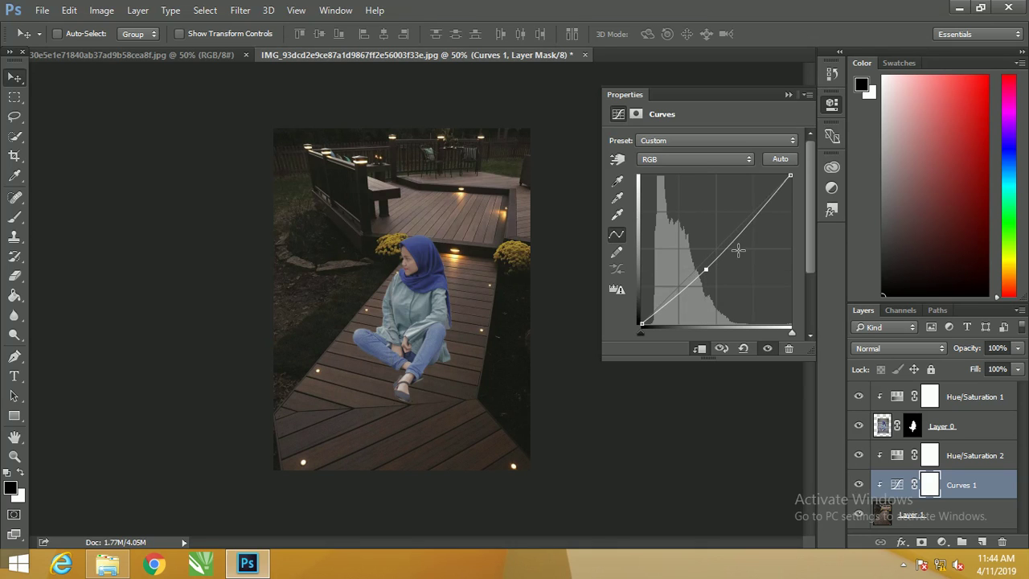
Add a raised highlight point to the deck layer's RGB curve, lift its midtone point above the diagonal, and collapse the properties
mouse_move(746, 227)
left_mouse_down()
mouse_move(759, 235)
mouse_move(741, 213)
left_mouse_up()
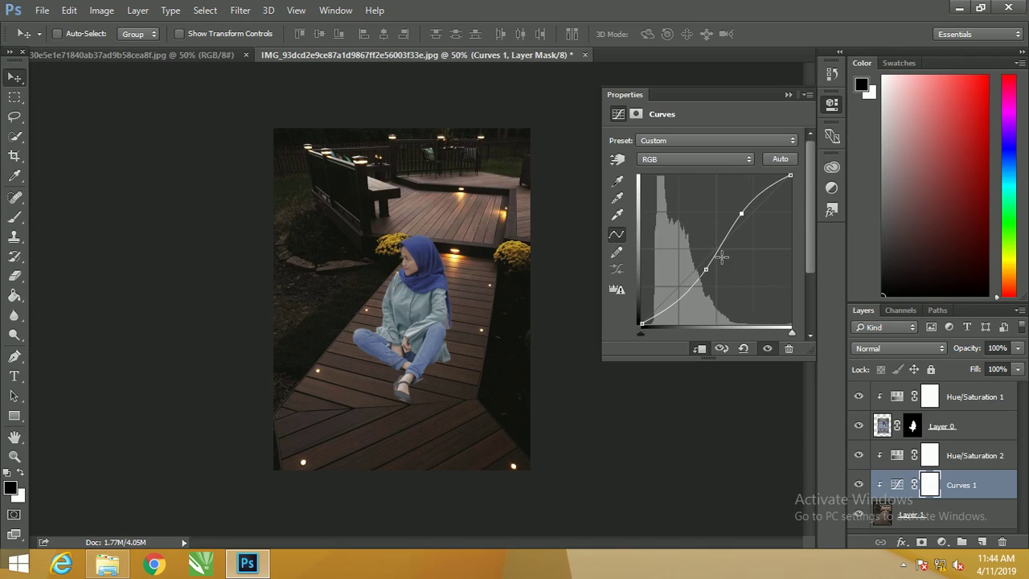
left_click_drag(706, 268, 701, 256)
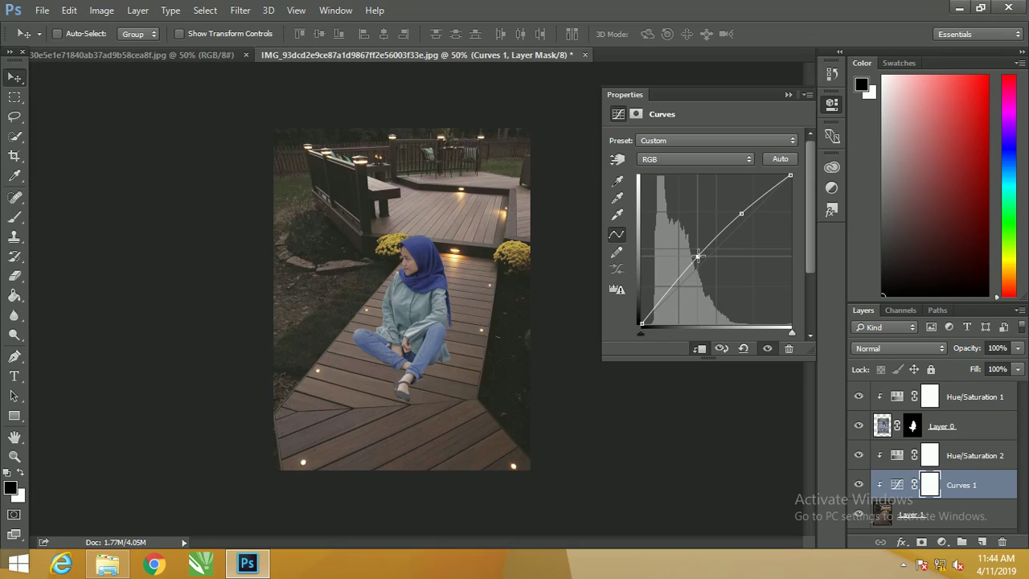
left_click(786, 95)
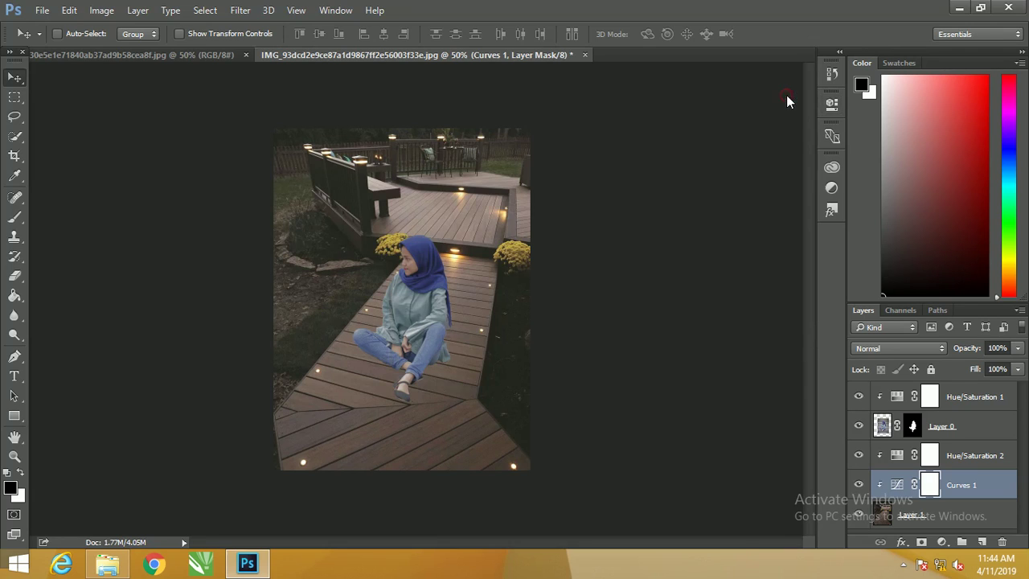
Add a Curves adjustment clipped to the woman's layer, lowering the RGB curve slightly in the midtones and more in the highlights
left_click(884, 430)
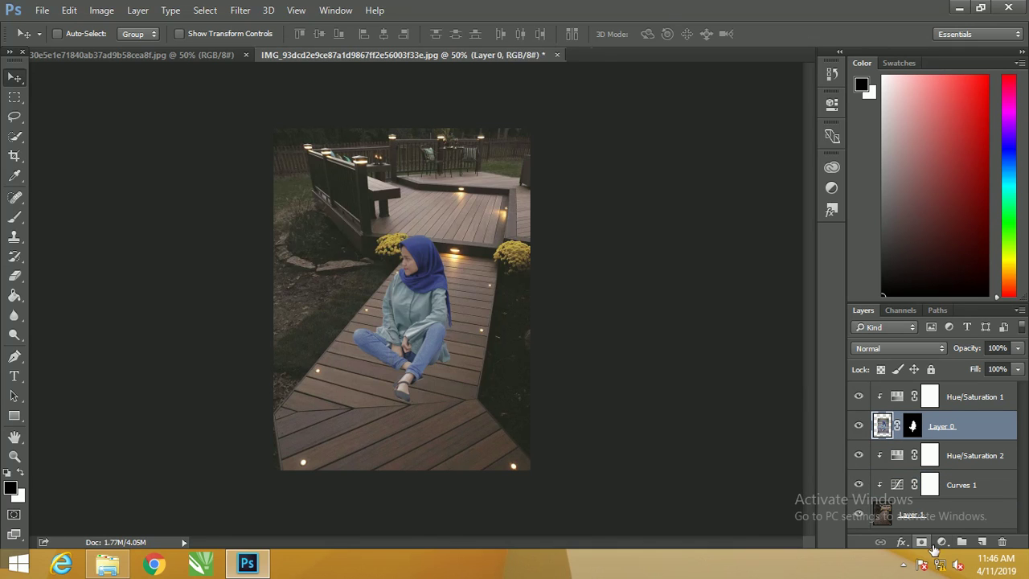
left_click(942, 542)
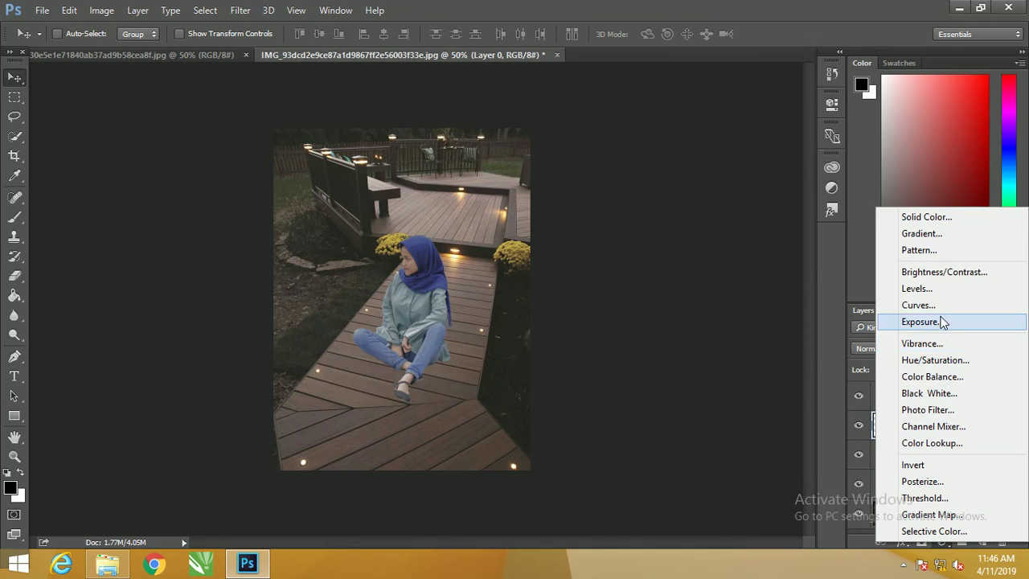
left_click(933, 305)
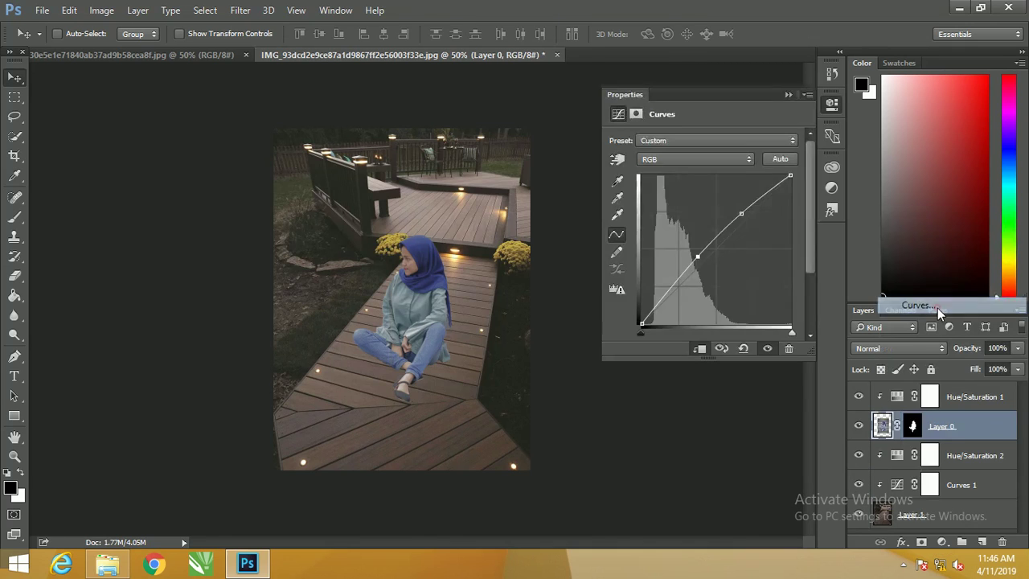
left_click_drag(719, 249, 707, 266)
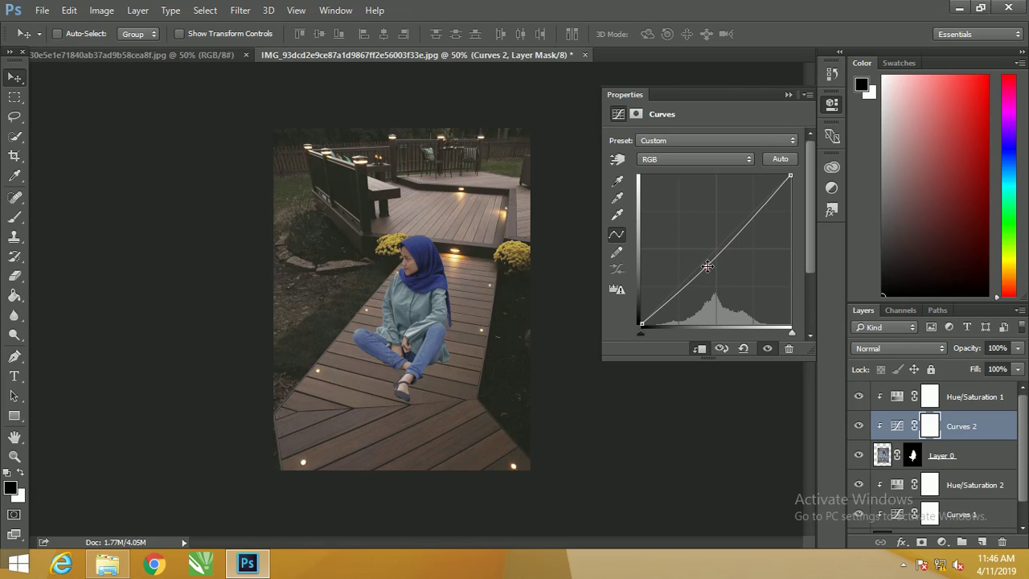
left_click_drag(745, 232, 755, 228)
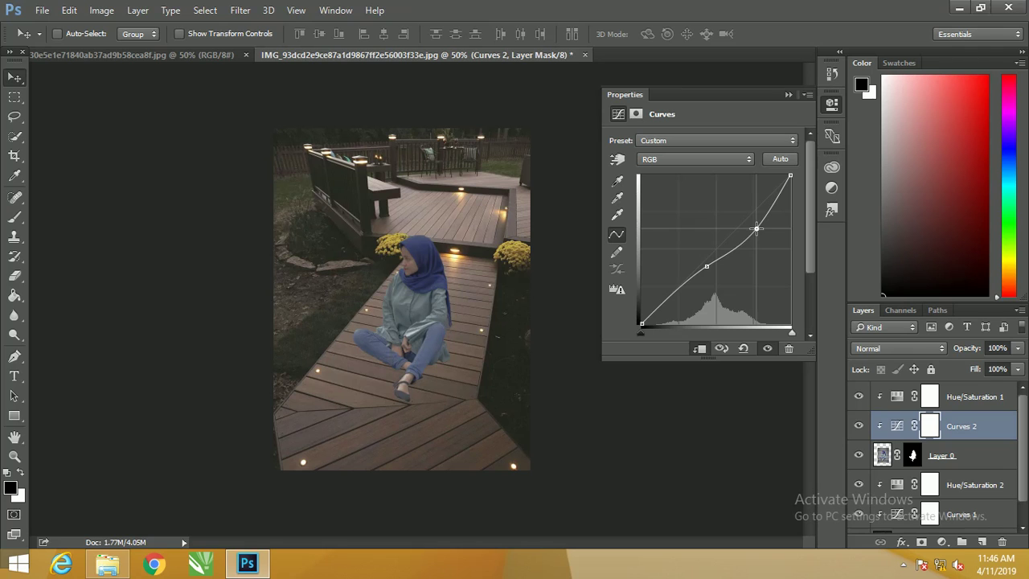
left_click(785, 98)
Set the Brush tool to a soft 29 px tip at 12% opacity and make the woman's layer active
key("ctrl+plus")
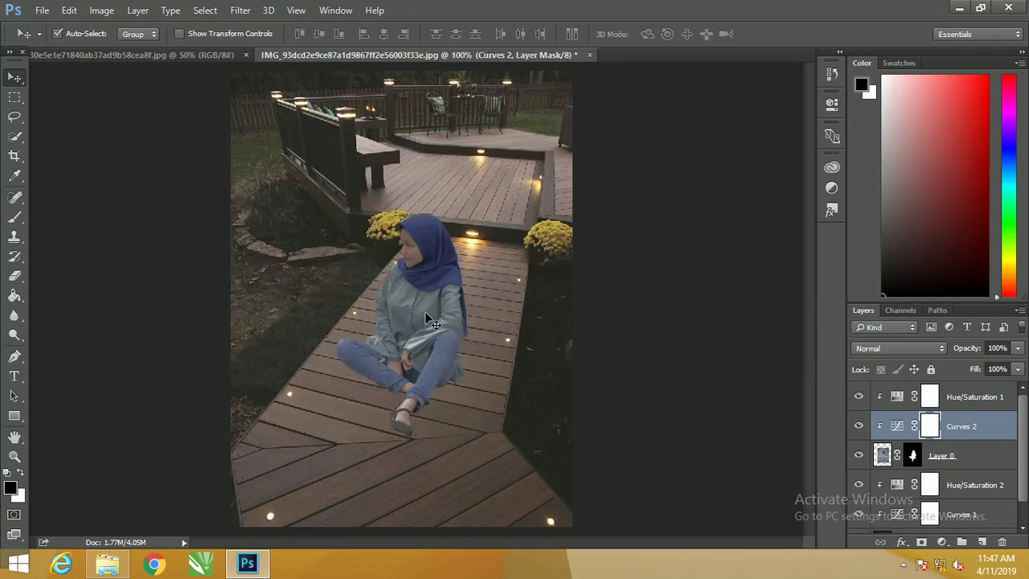
key("ctrl+plus")
key("ctrl+minus")
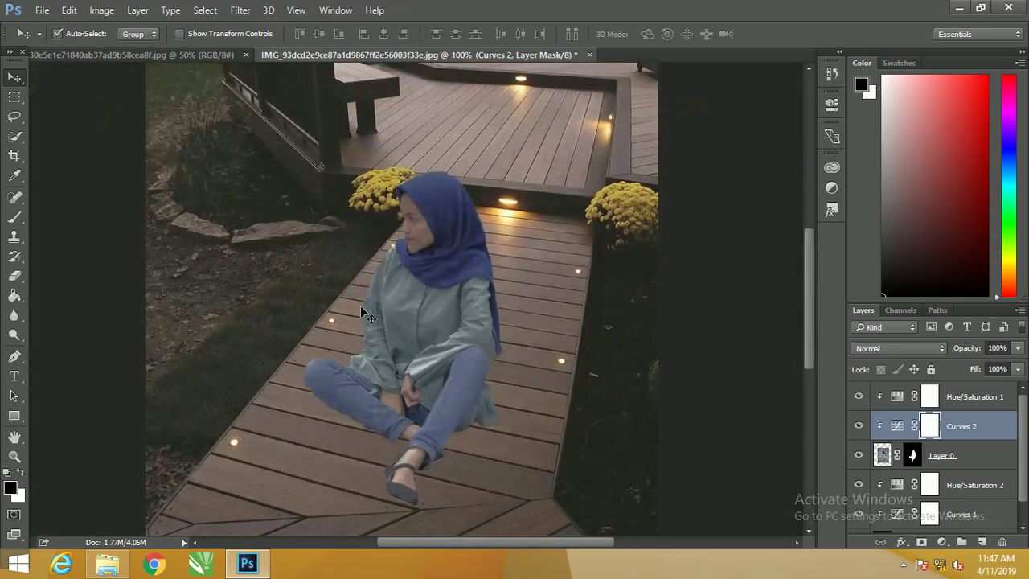
left_click(14, 218)
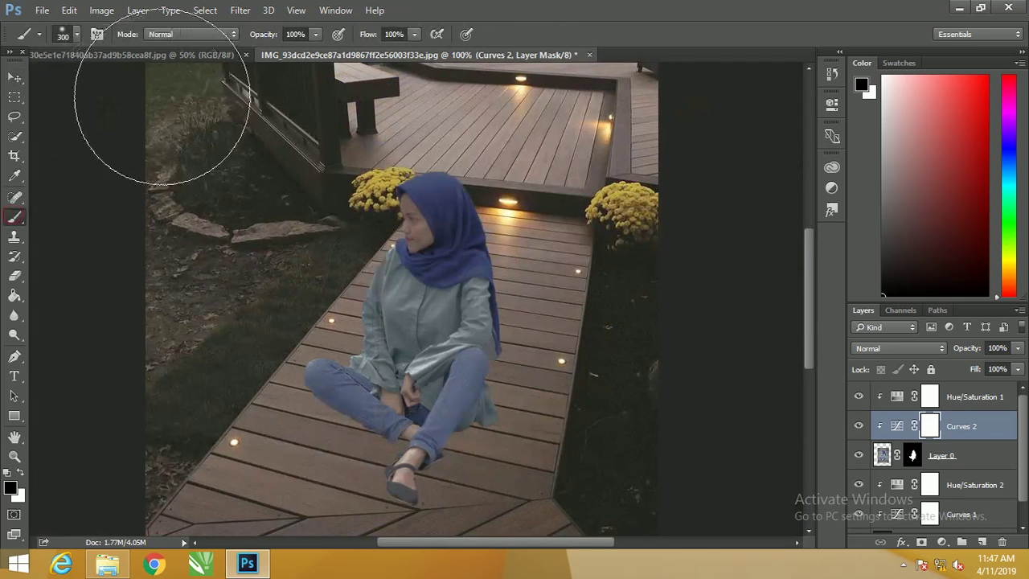
left_click(315, 35)
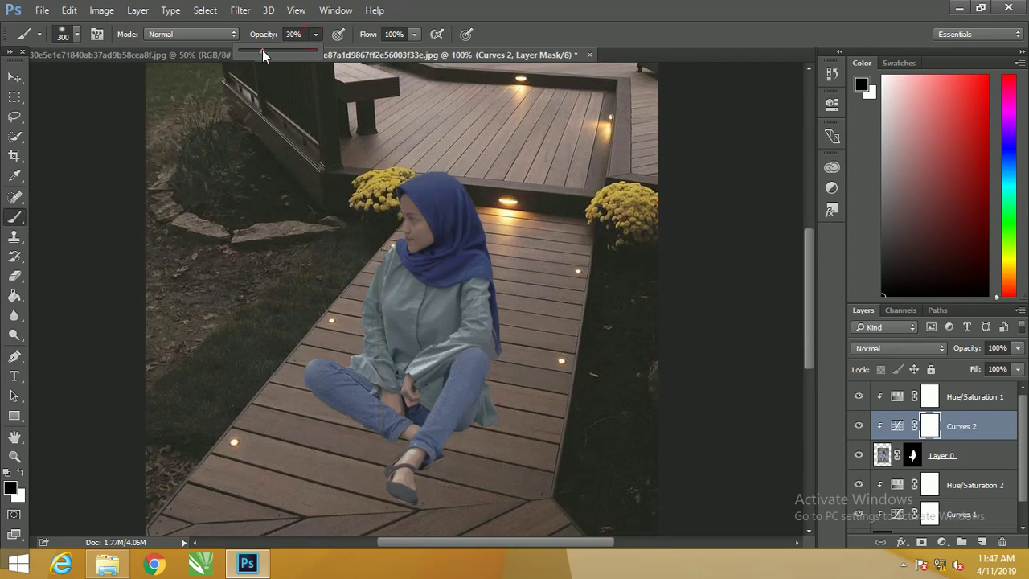
left_click(76, 38)
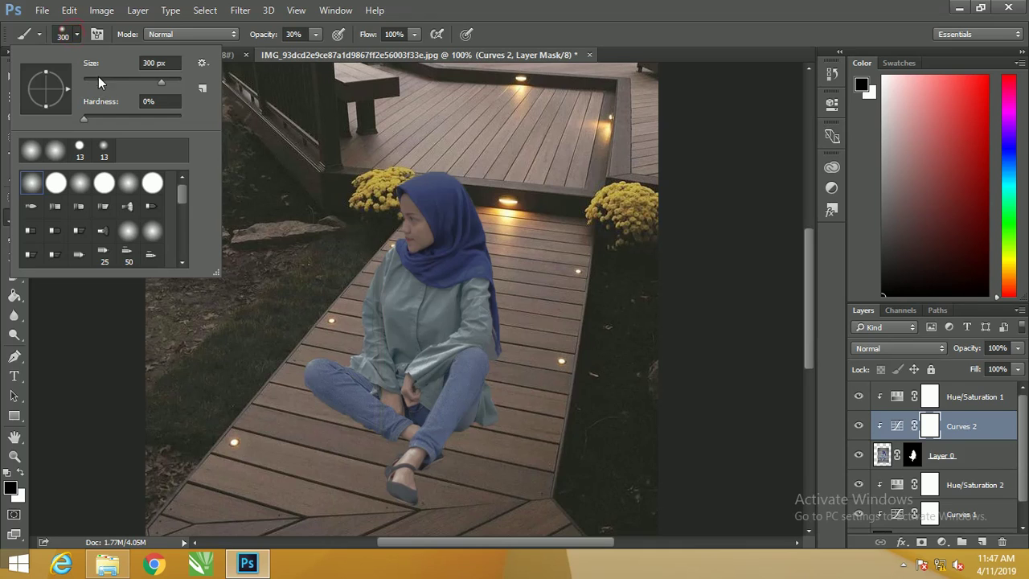
left_click(99, 78)
left_click(78, 38)
key("alt+bracketleft")
left_click(314, 37)
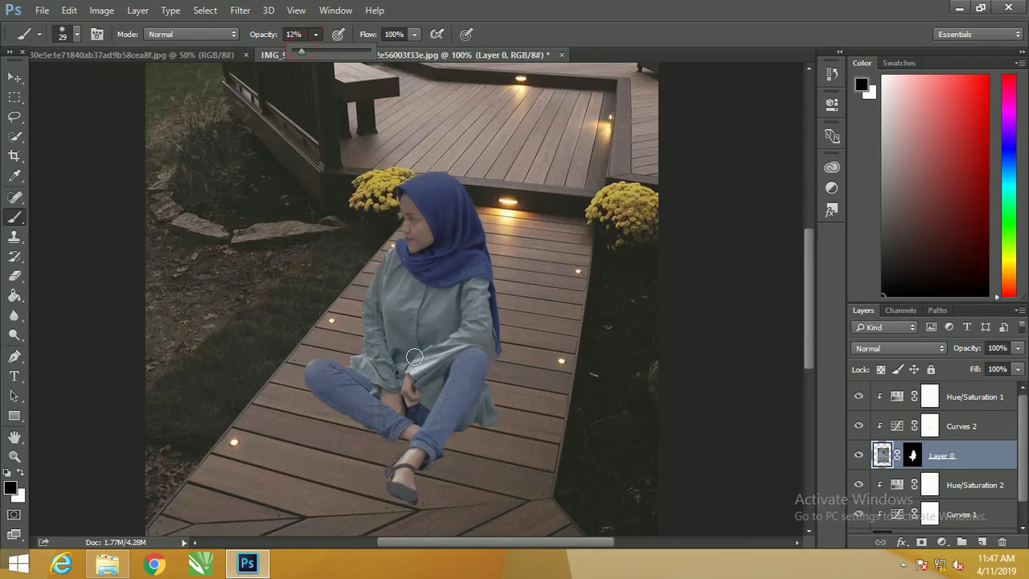
Paint faint black shading over the woman's legs from the knee down to the ankle, keeping her layer selected
left_click(456, 354)
mouse_move(431, 367)
left_mouse_down()
mouse_move(318, 359)
mouse_move(305, 376)
mouse_move(354, 422)
mouse_move(408, 450)
left_mouse_up()
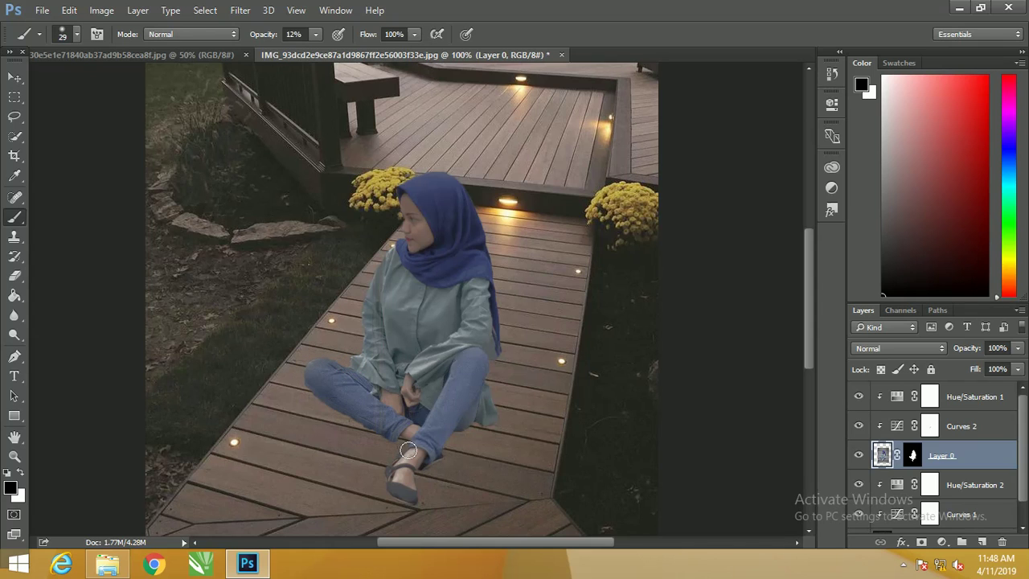
scroll(890, 512, "down", 1)
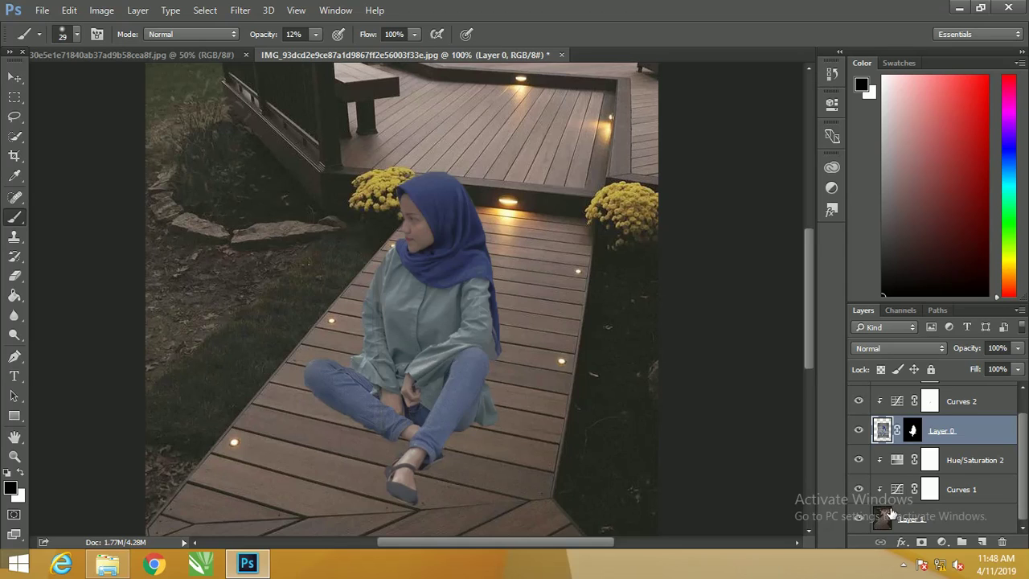
left_click(886, 519)
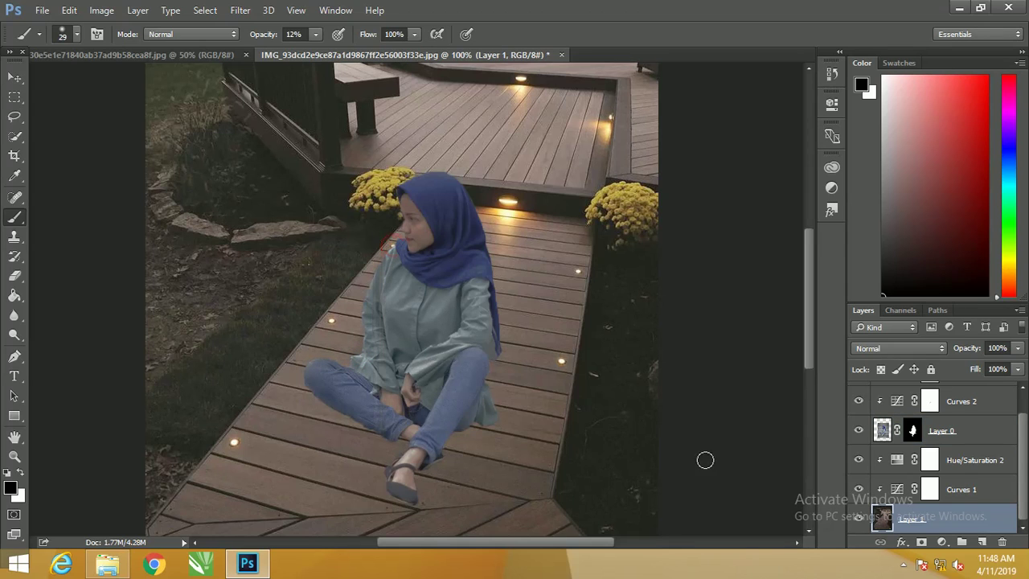
left_click(883, 432)
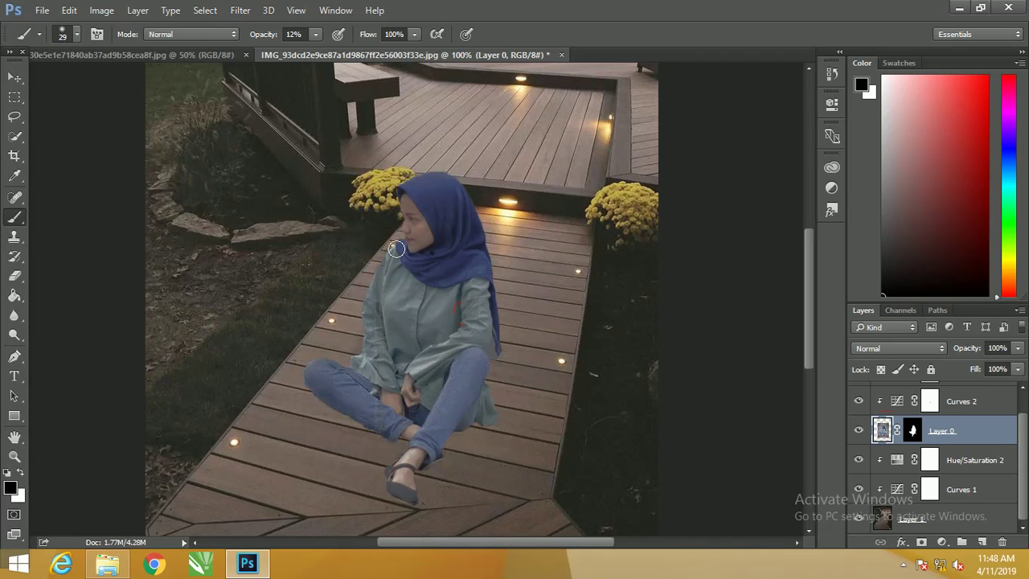
Apply a Drop Shadow to the woman's layer with angle 132°, distance 19 px, spread 0% and size about 10 px
key("ctrl+minus")
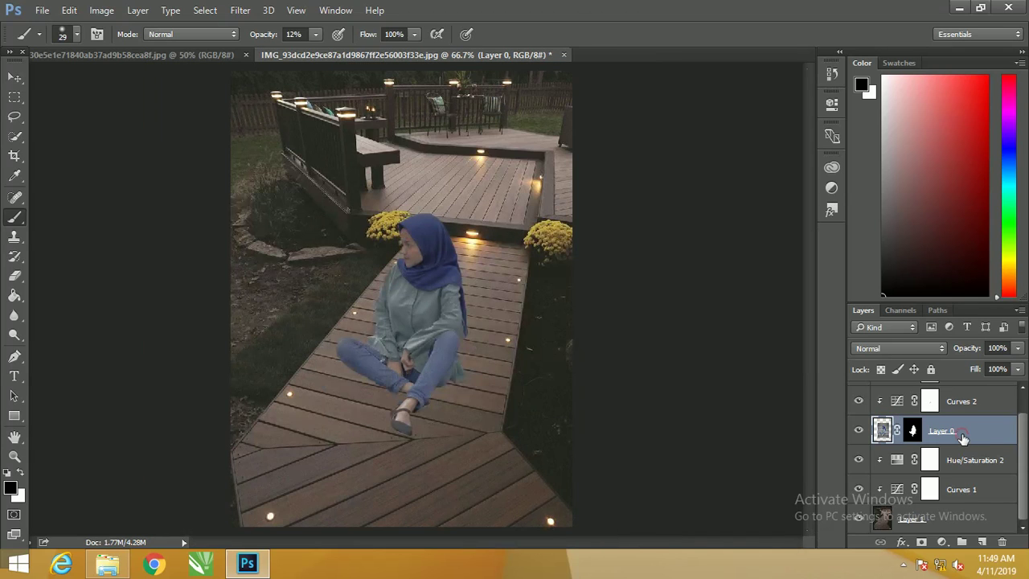
double_click(963, 437)
left_click(643, 397)
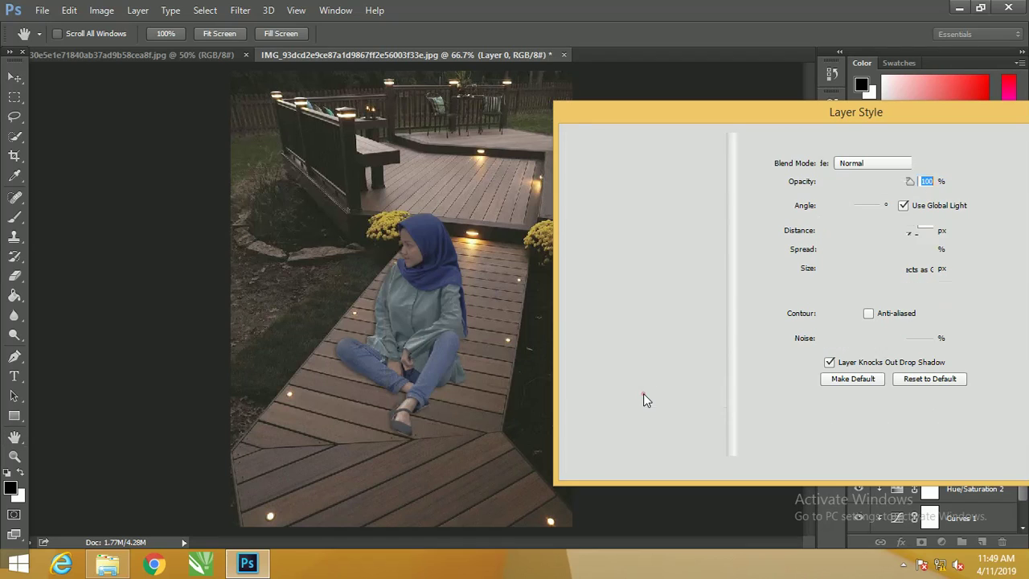
mouse_move(826, 231)
left_mouse_down()
mouse_move(838, 233)
mouse_move(822, 239)
left_mouse_up()
left_click(836, 212)
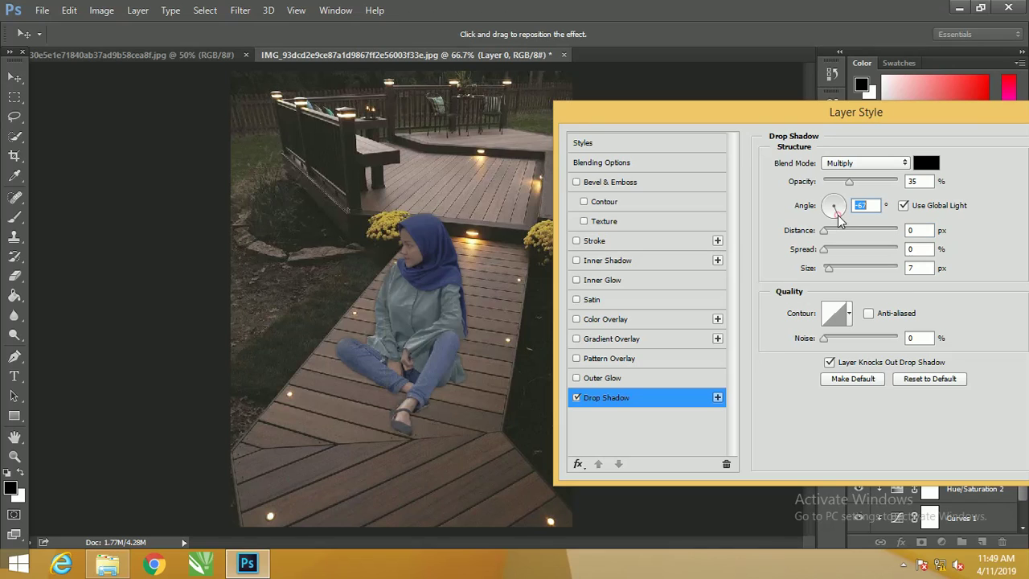
mouse_move(826, 234)
left_mouse_down()
mouse_move(838, 236)
mouse_move(830, 206)
mouse_move(837, 230)
left_mouse_up()
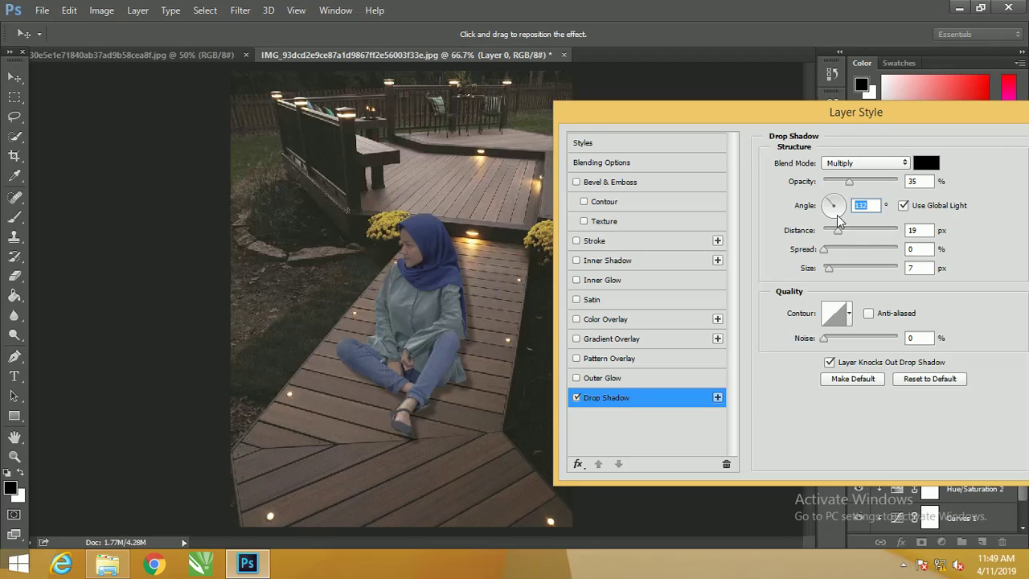
left_click(827, 248)
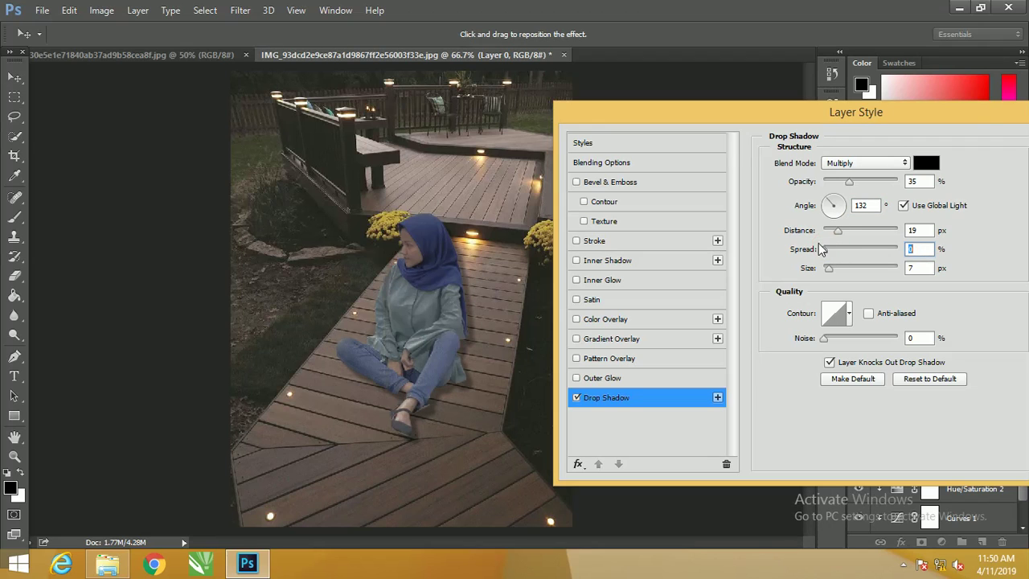
left_click_drag(828, 268, 833, 274)
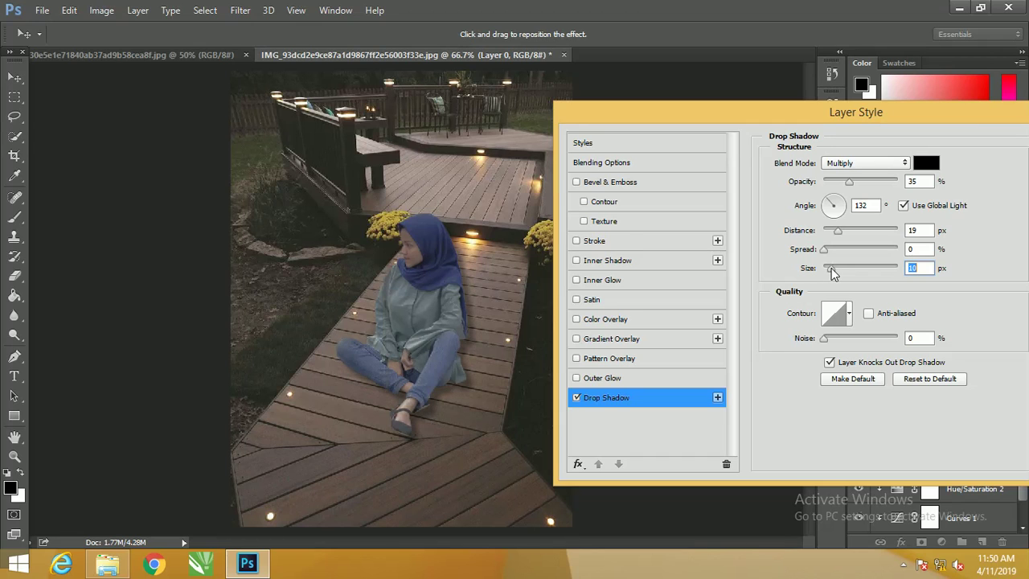
left_click_drag(842, 119, 798, 118)
left_click(1016, 142)
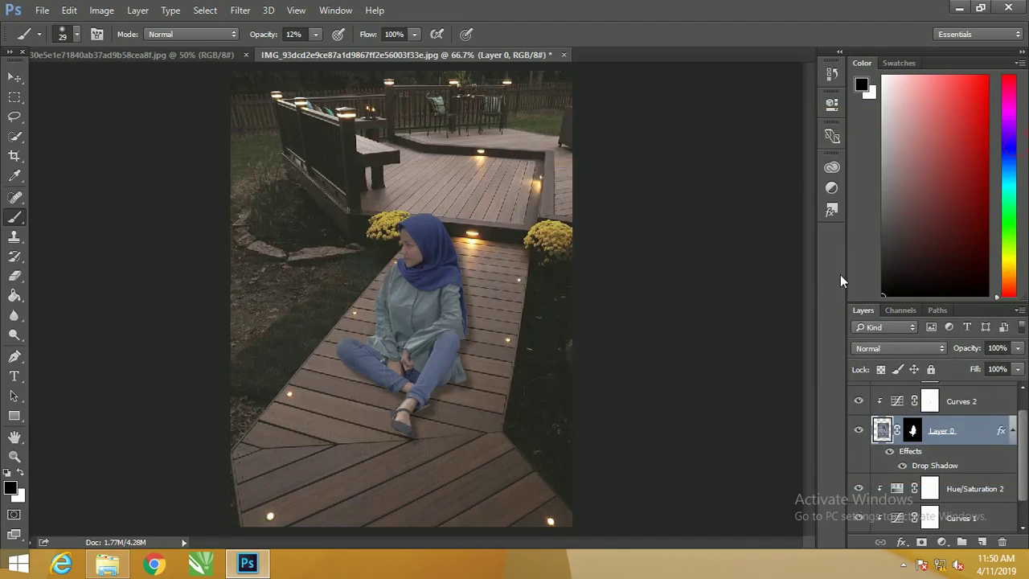